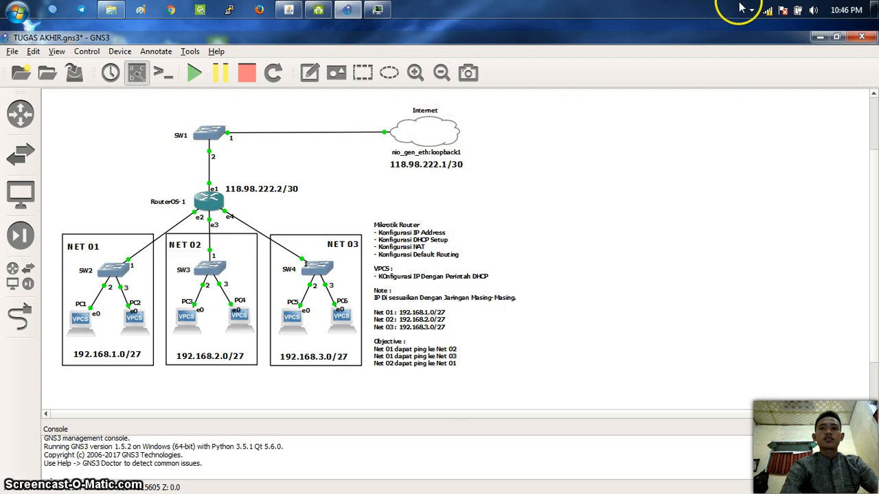
# Examine the loopback adapters in the Windows Network Connections list and close that window
pyautogui.rightClick(769, 11)
pyautogui.click(770, 39)
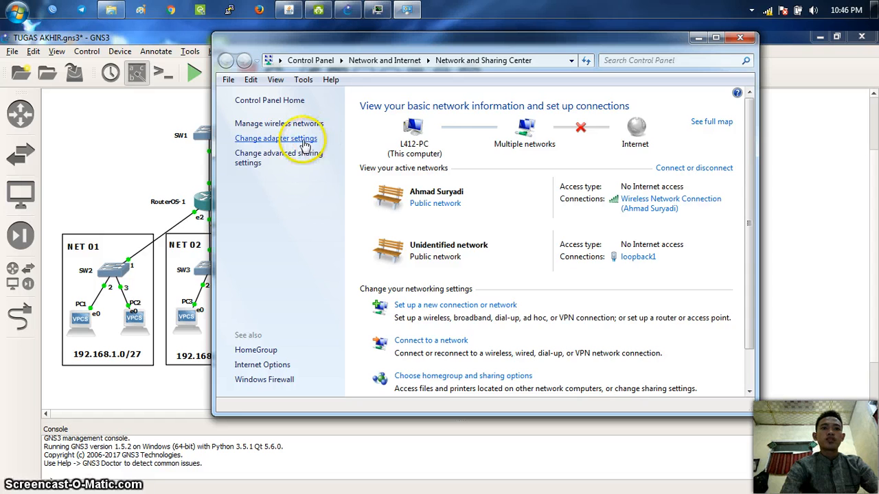
pyautogui.click(314, 139)
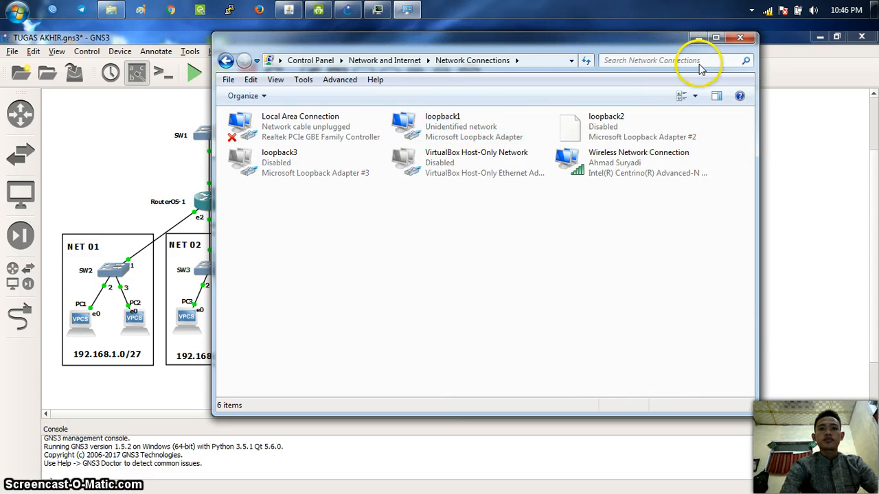
pyautogui.click(740, 39)
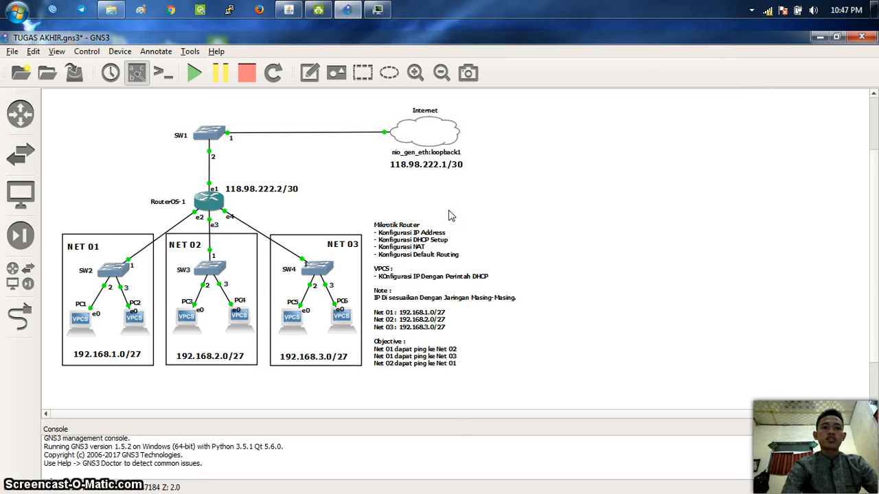
# Open the console of RouterOS-1, narrow its window and place it beside the topology so the diagram stays readable
pyautogui.rightClick(209, 206)
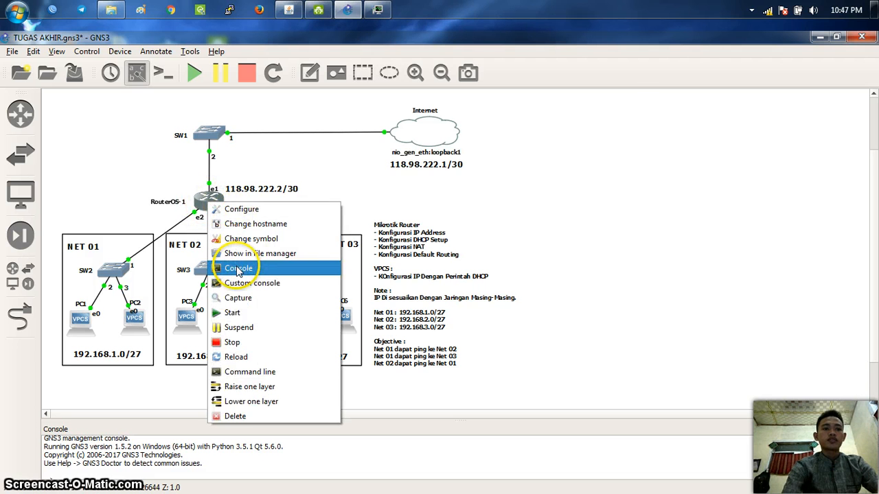
pyautogui.click(238, 269)
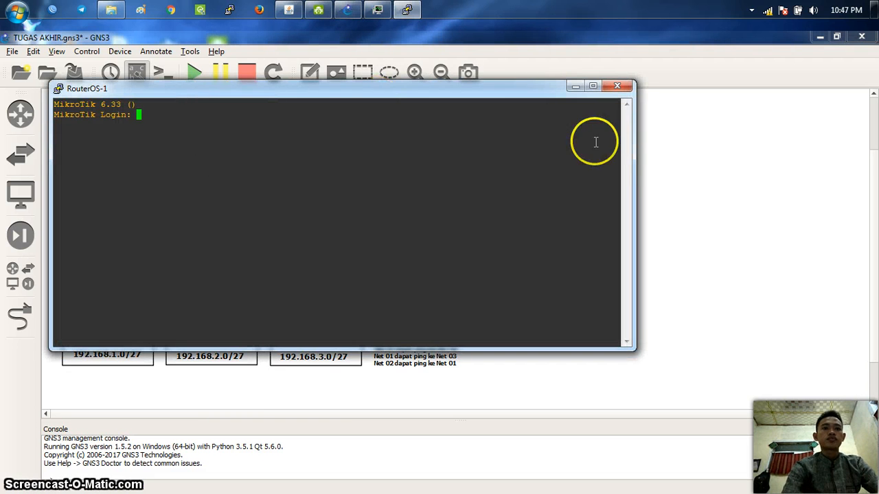
pyautogui.moveTo(636, 163); pyautogui.dragTo(402, 162)
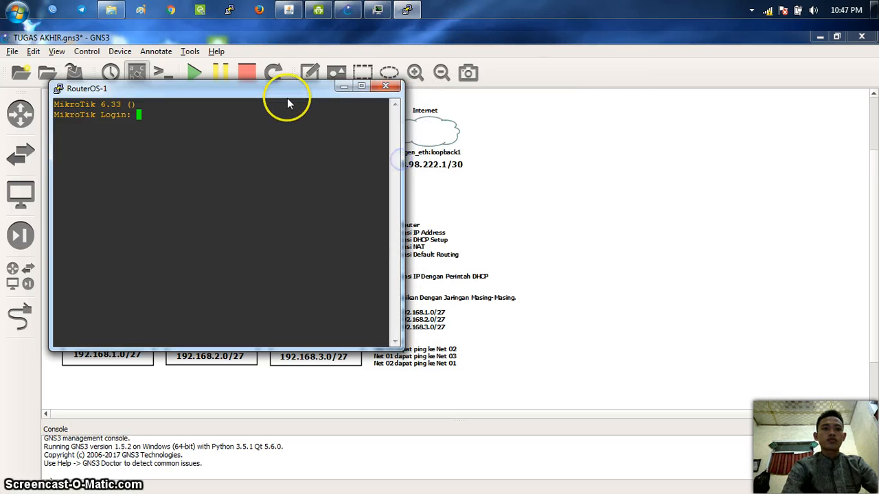
pyautogui.moveTo(284, 91); pyautogui.dragTo(742, 66)
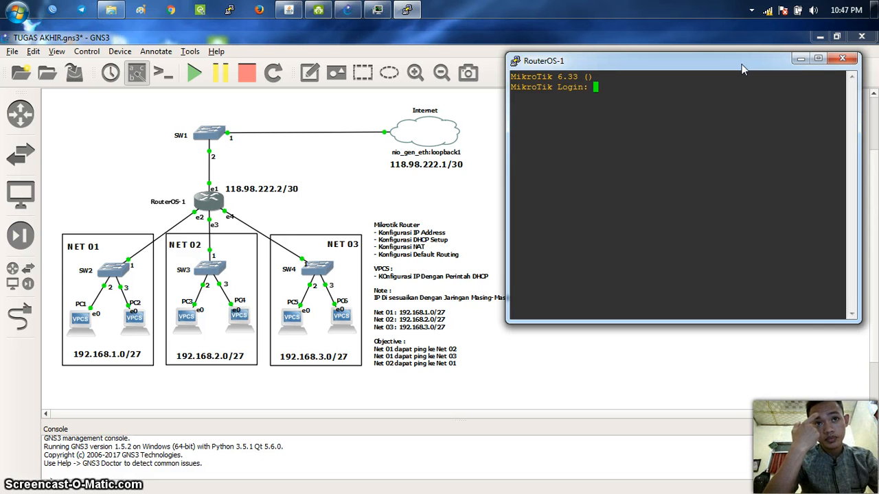
# Switch to WinBox, check the IP address of the neighbouring x86 MikroTik router, and minimize WinBox again
pyautogui.click(56, 9)
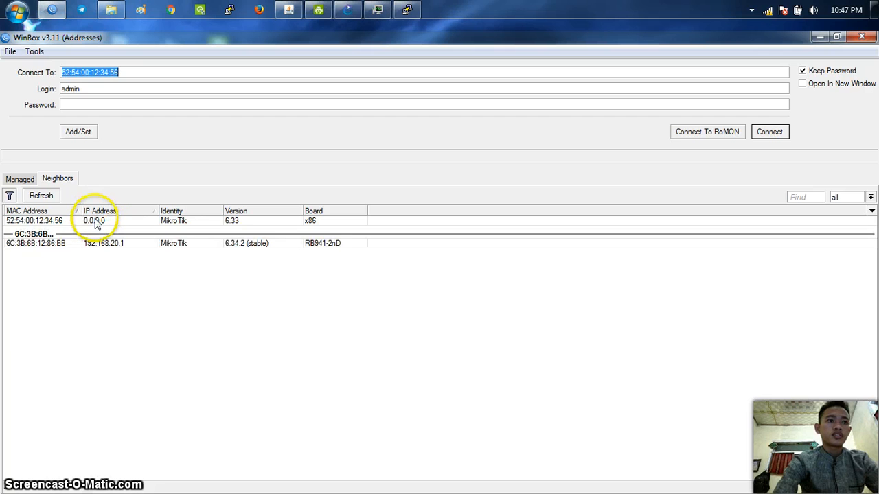
pyautogui.click(64, 221)
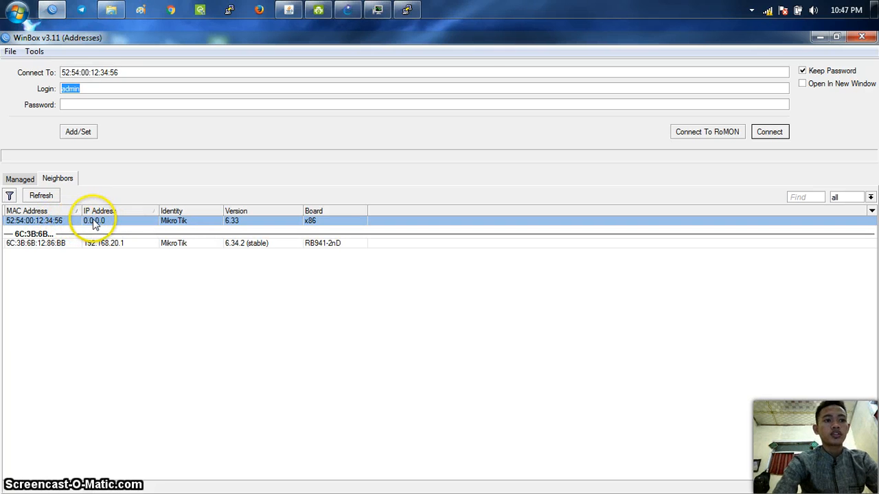
pyautogui.click(821, 37)
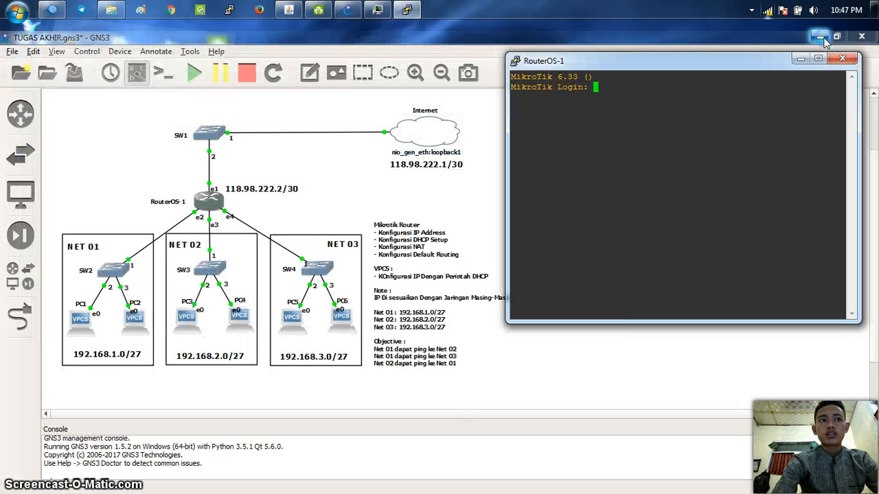
# Log in to the RouterOS-1 console as admin, submit the account password and continue past the software key notice
pyautogui.click(644, 90)
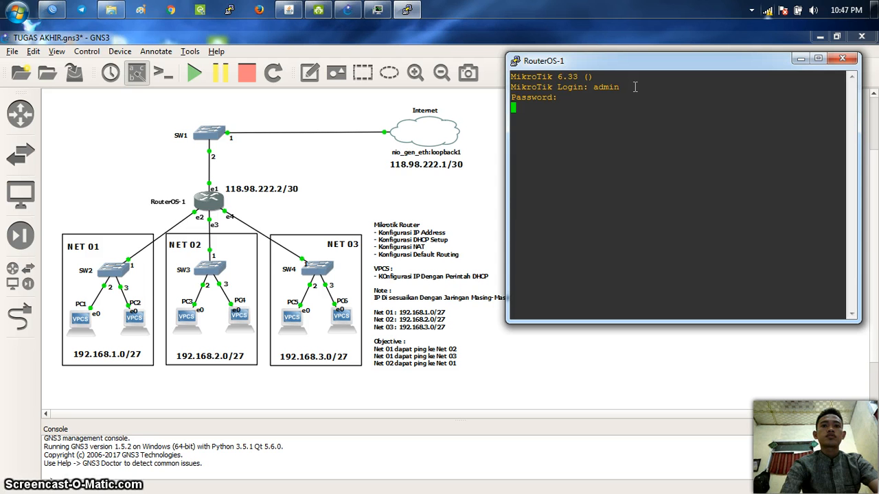
pyautogui.press('Return')
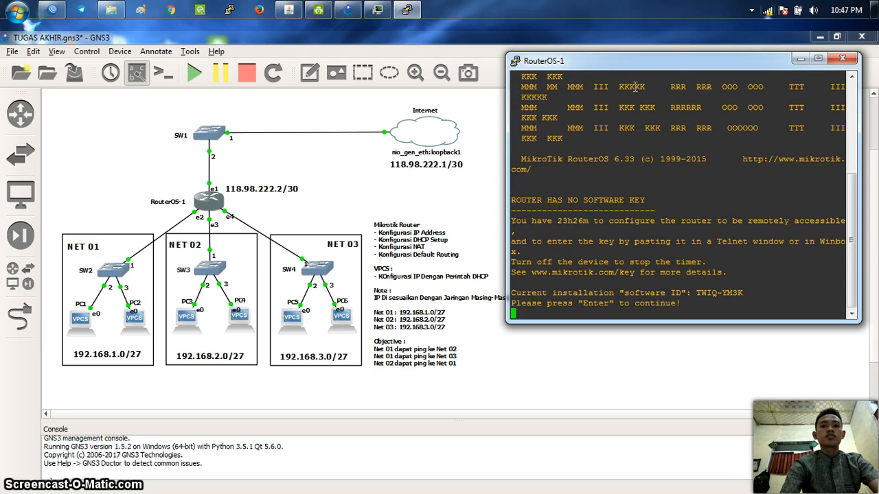
pyautogui.press('Return')
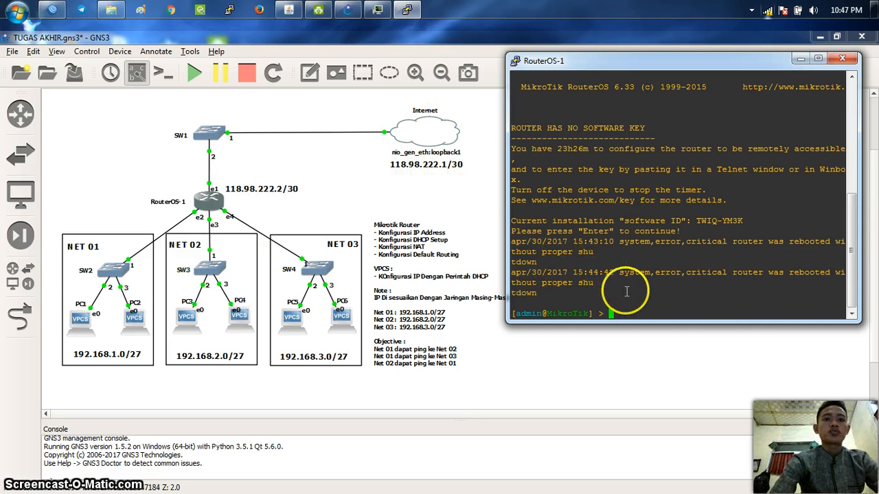
# Add the IP address 118.98.222.2/30 to interface ether1 on the router with the ip address add command
pyautogui.write('ip address add')
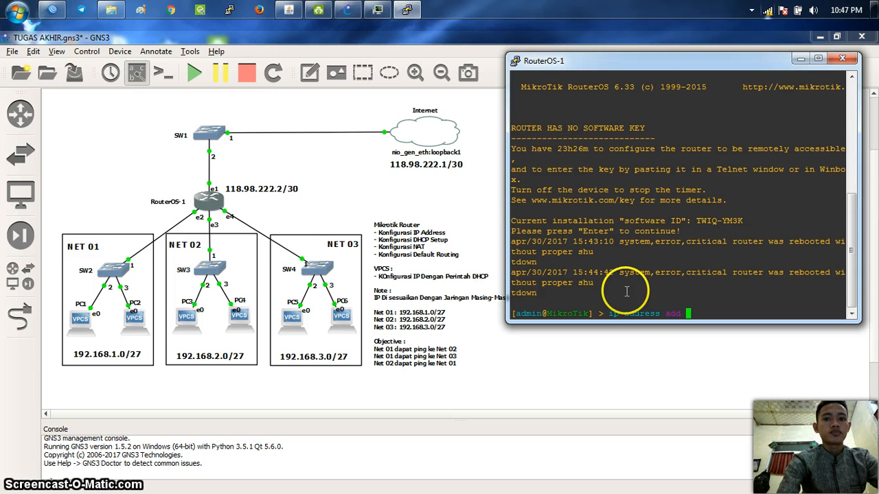
pyautogui.write(' add')
pyautogui.press('Tab')
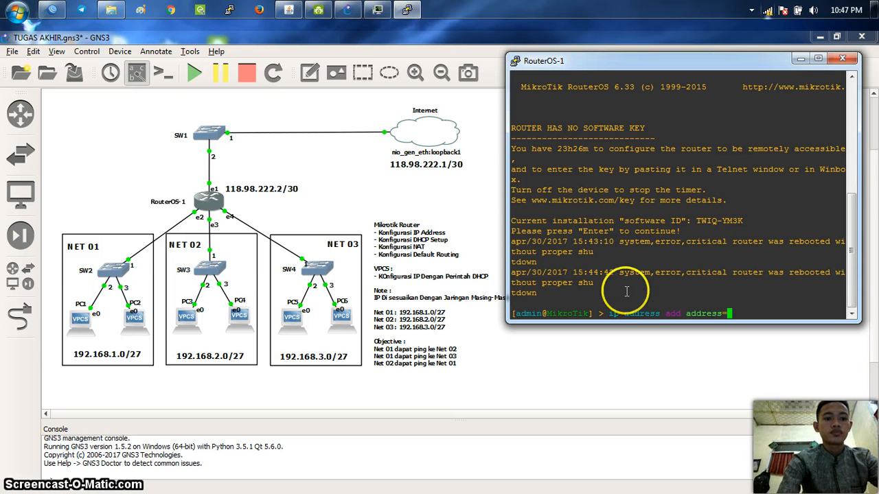
pyautogui.write('118.98.222.')
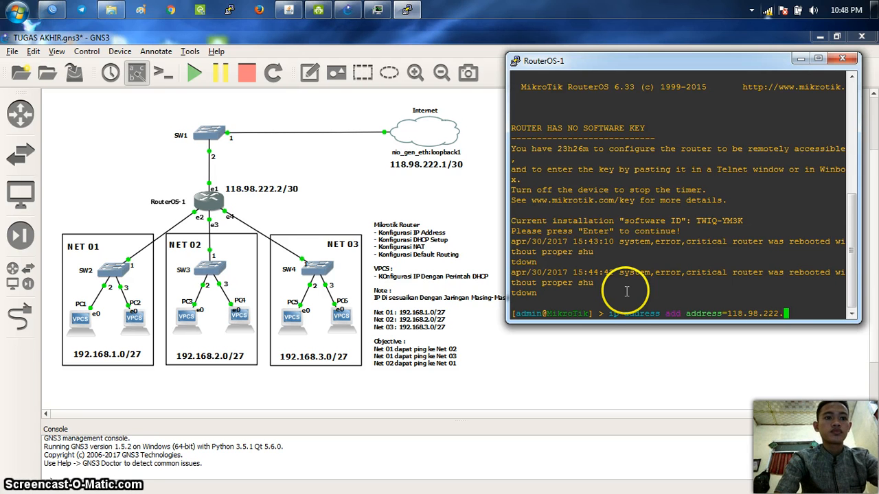
pyautogui.write('2/30')
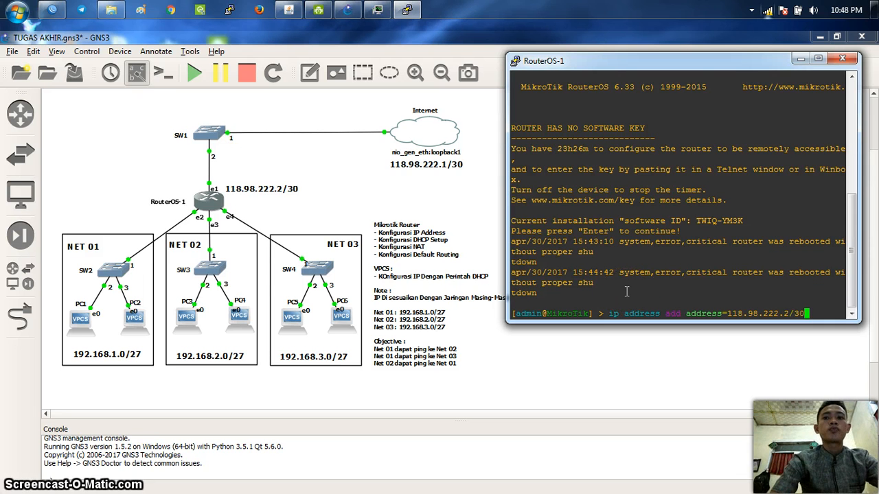
pyautogui.write(' int')
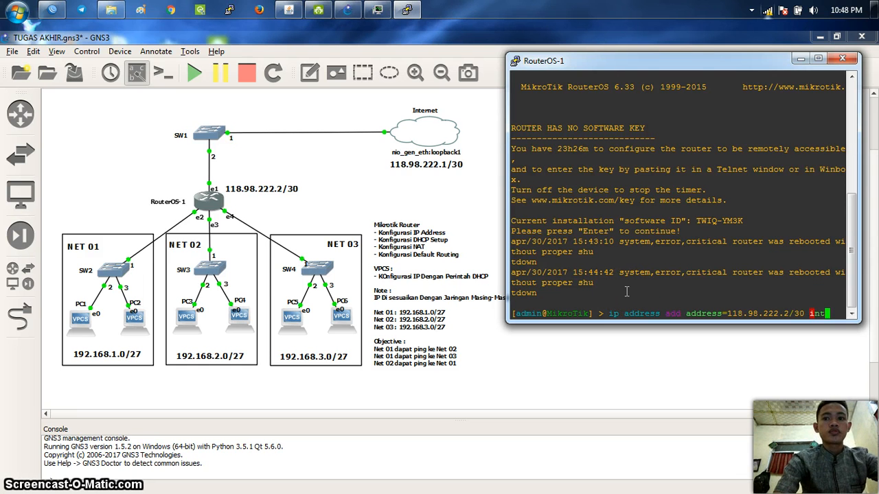
pyautogui.write('erface=')
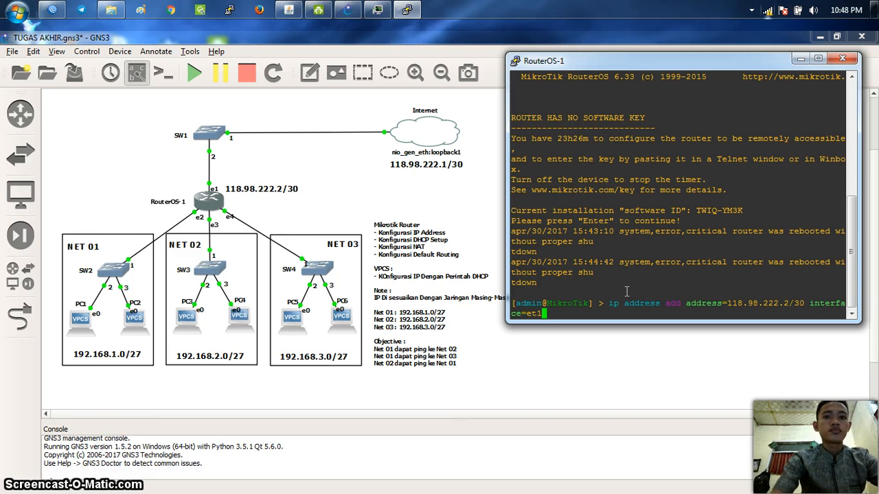
pyautogui.write('ether1')
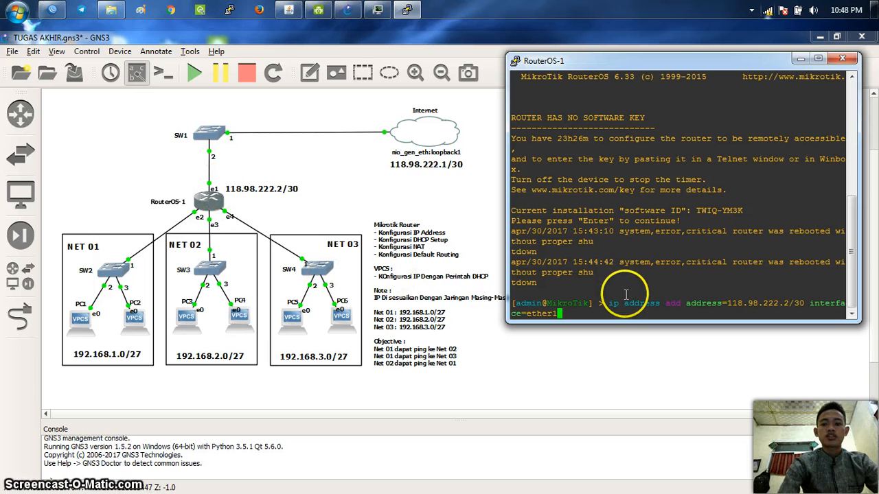
pyautogui.press('Return')
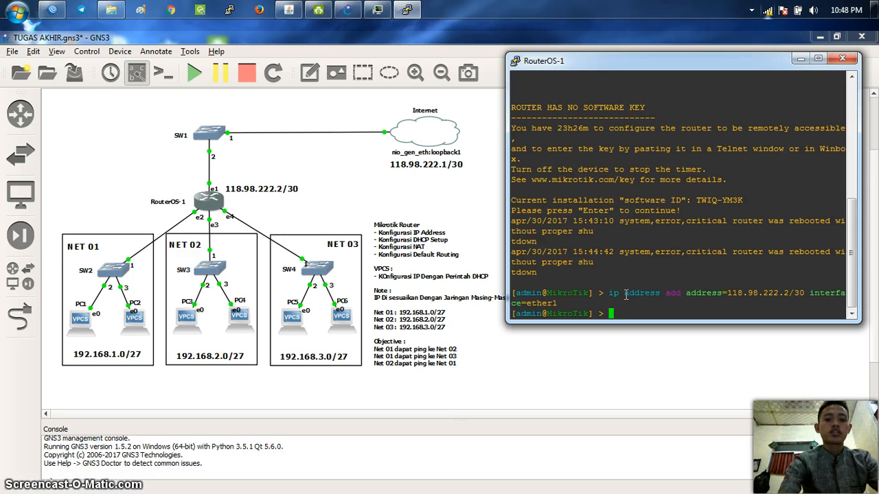
# List the router's configured IP addresses with ip address print to check the ether1 entry
pyautogui.write('ip address print')
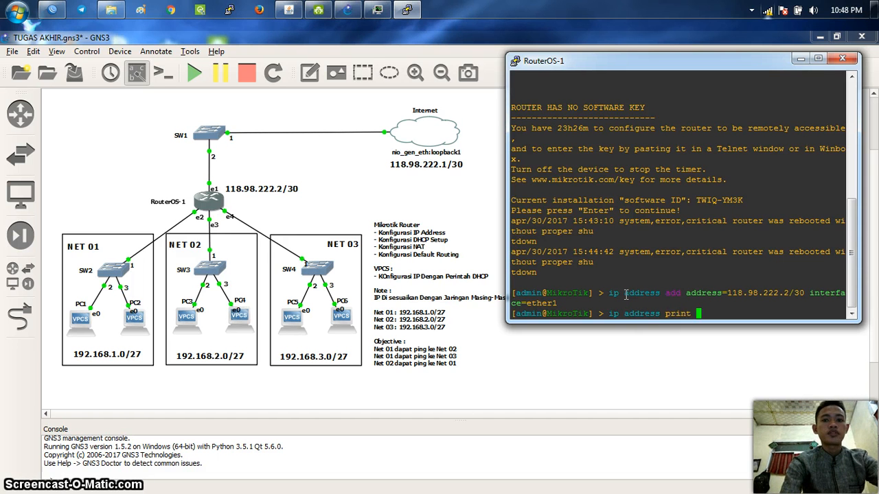
pyautogui.press('Return')
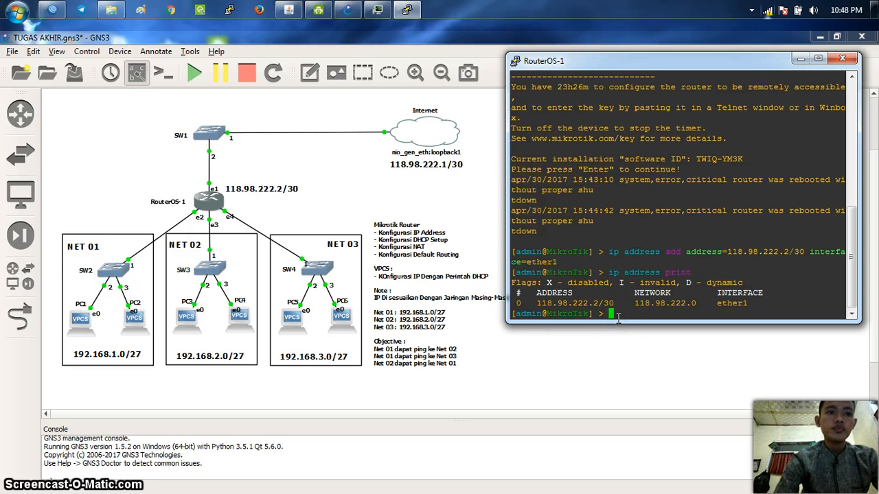
pyautogui.click(473, 269)
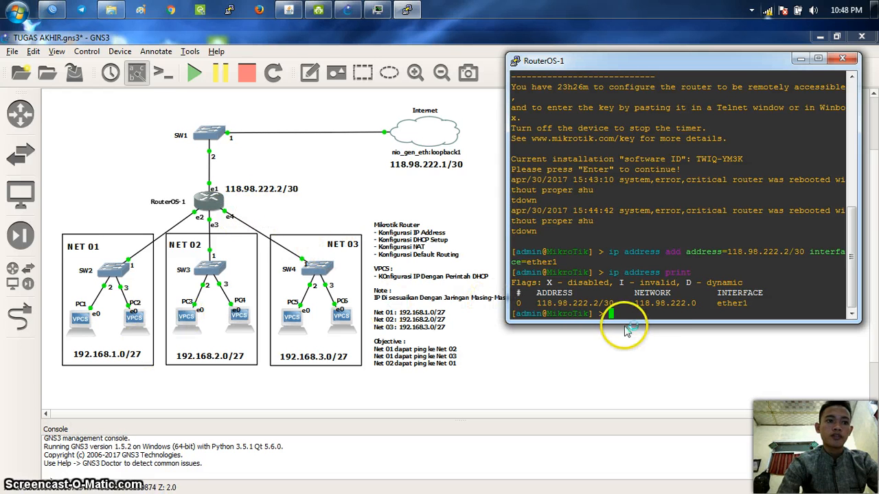
# Add the IP address 192.168.1.1/27 to interface ether2 for the NET 01 network
pyautogui.write('ip ')
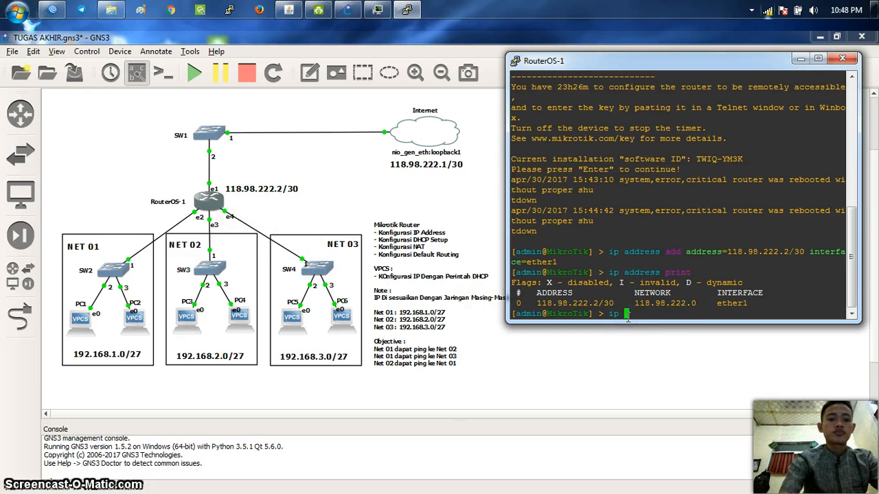
pyautogui.write('address add ')
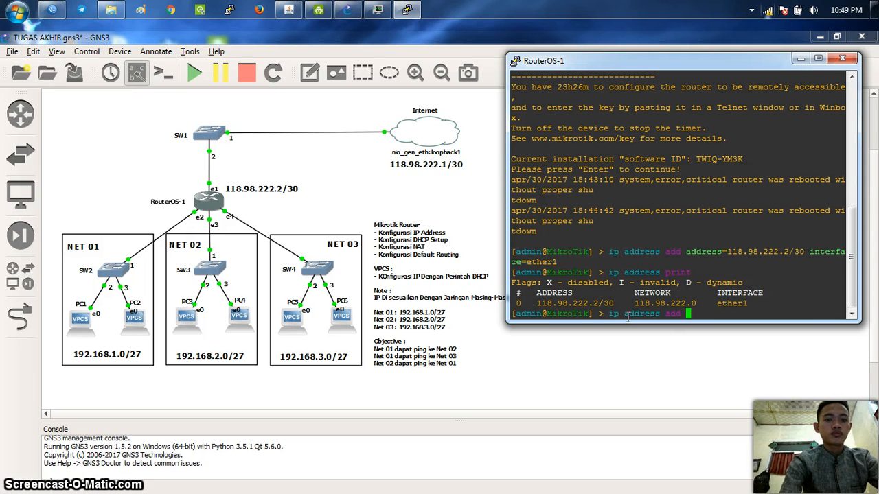
pyautogui.write('address=')
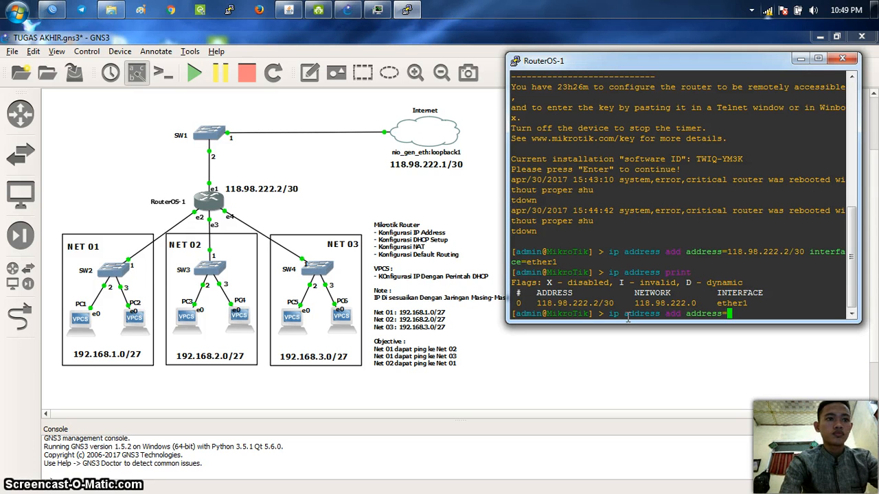
pyautogui.write('192.168.1.1/')
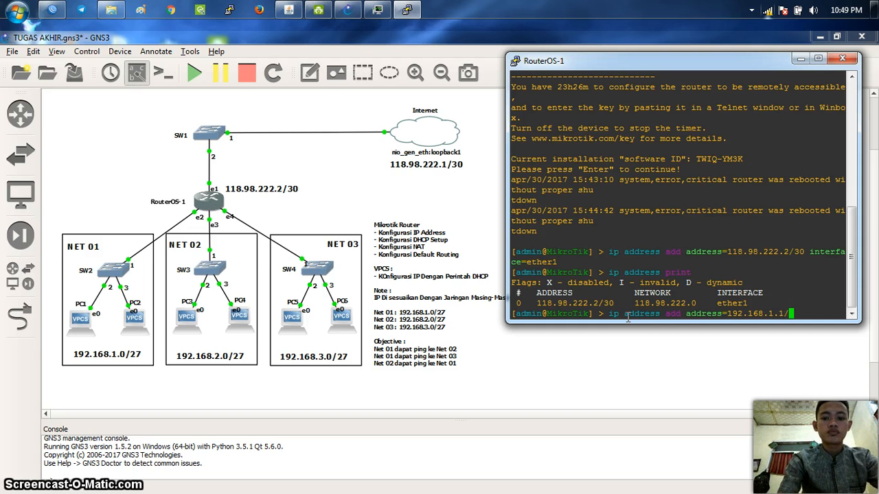
pyautogui.write('27')
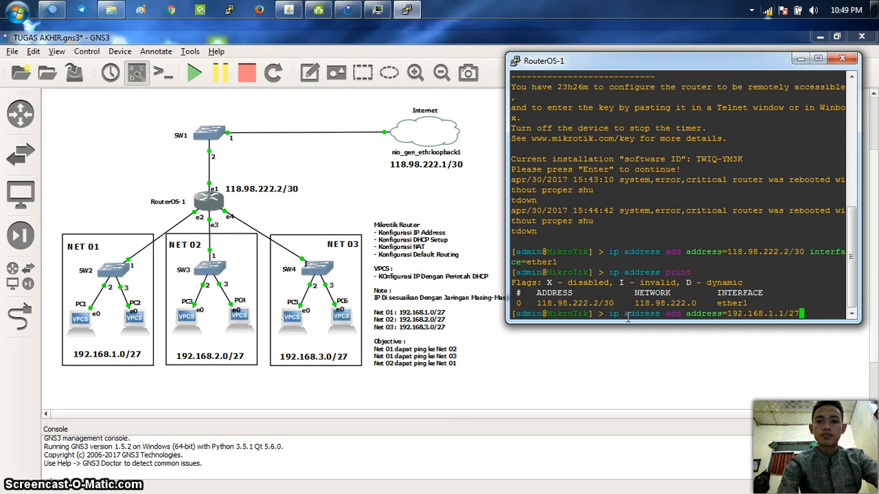
pyautogui.write('interface=ether2')
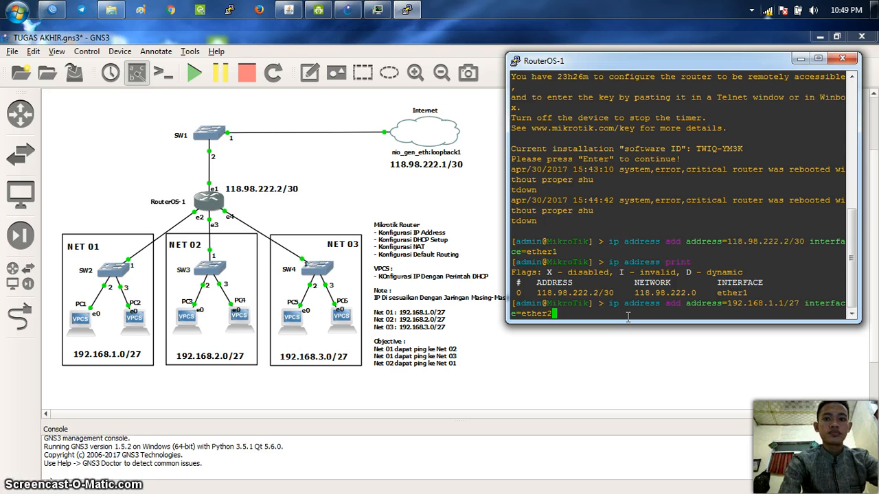
pyautogui.press('Return')
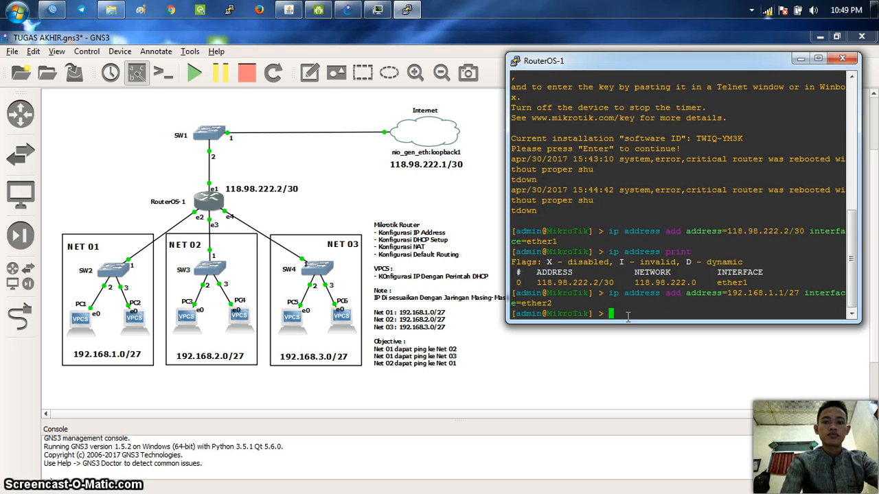
# Reuse the previous command to add the IP address 192.168.2.1/27 to interface ether3 for the NET 02 network
pyautogui.press('Up')
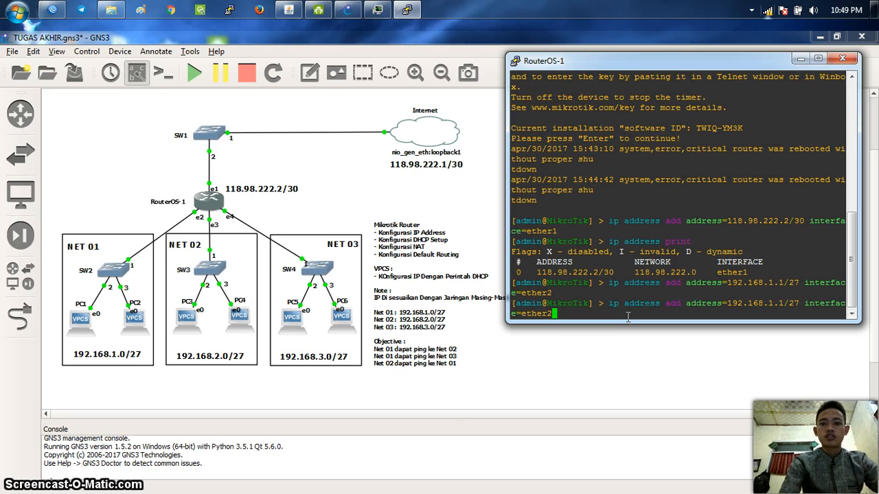
pyautogui.press('Left')
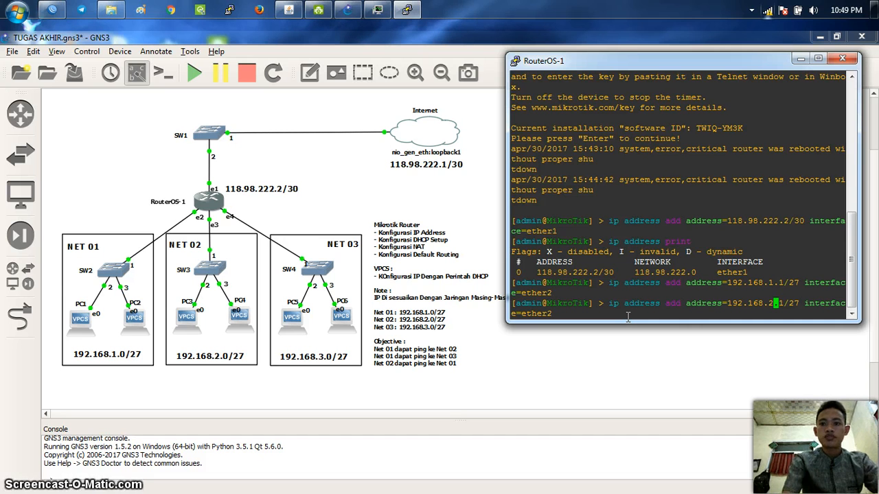
pyautogui.press('Right')
pyautogui.press('Right')
pyautogui.press('Right')
pyautogui.press('Right')
pyautogui.press('Right')
pyautogui.press('Right')
pyautogui.press('Right')
pyautogui.press('Right')
pyautogui.press('Right')
pyautogui.press('Right')
pyautogui.press('Right')
pyautogui.press('Right')
pyautogui.press('Right')
pyautogui.press('Right')
pyautogui.press('Right')
pyautogui.press('Right')
pyautogui.press('Right')
pyautogui.press('Right')
pyautogui.press('Right')
pyautogui.press('Right')
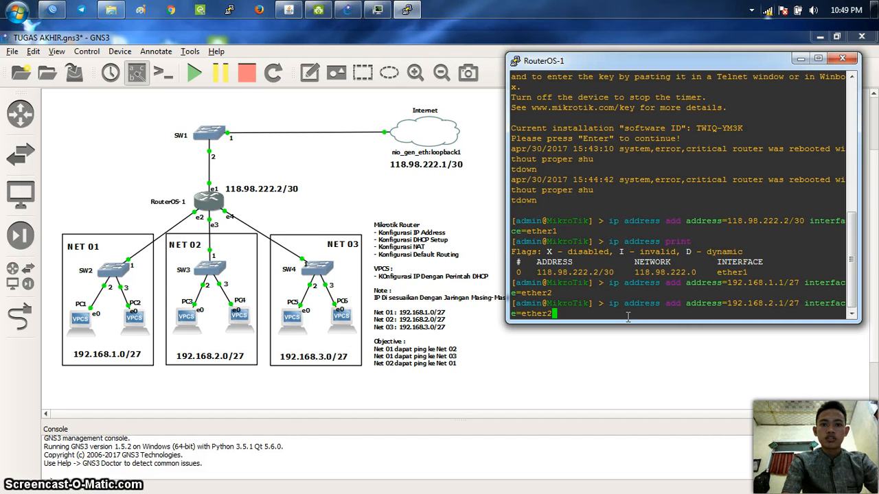
pyautogui.press('Return')
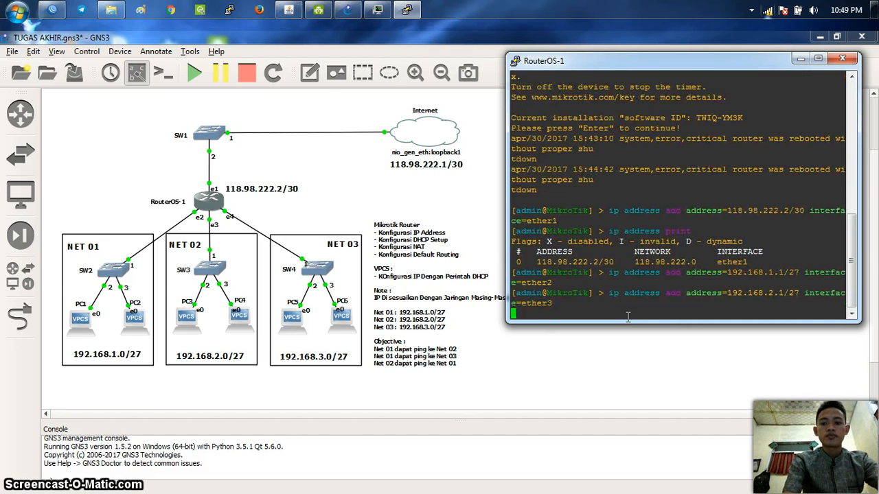
# Reuse the previous command to add the IP address 192.168.3.1/27 to interface ether4 for the NET 03 network
pyautogui.press('Up')
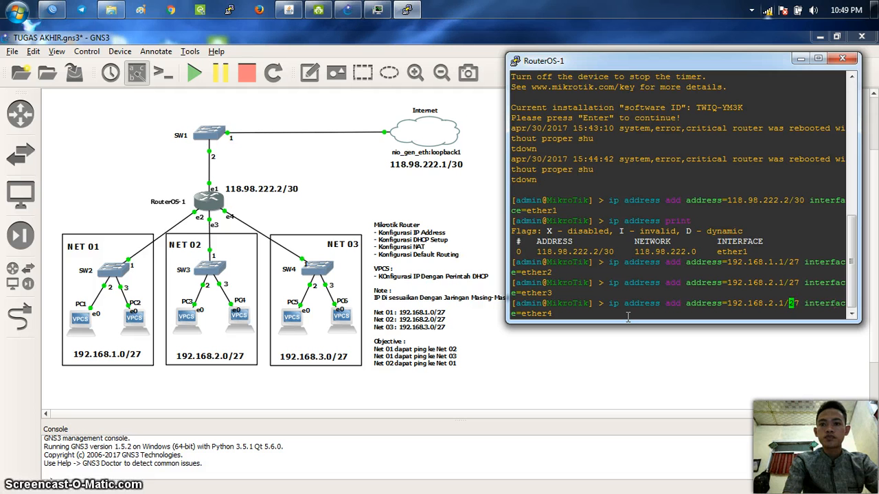
pyautogui.press('Left')
pyautogui.press('Left')
pyautogui.press('Left')
pyautogui.press('Left')
pyautogui.press('Left')
pyautogui.press('Left')
pyautogui.press('Left')
pyautogui.press('Left')
pyautogui.press('Left')
pyautogui.press('Left')
pyautogui.press('Left')
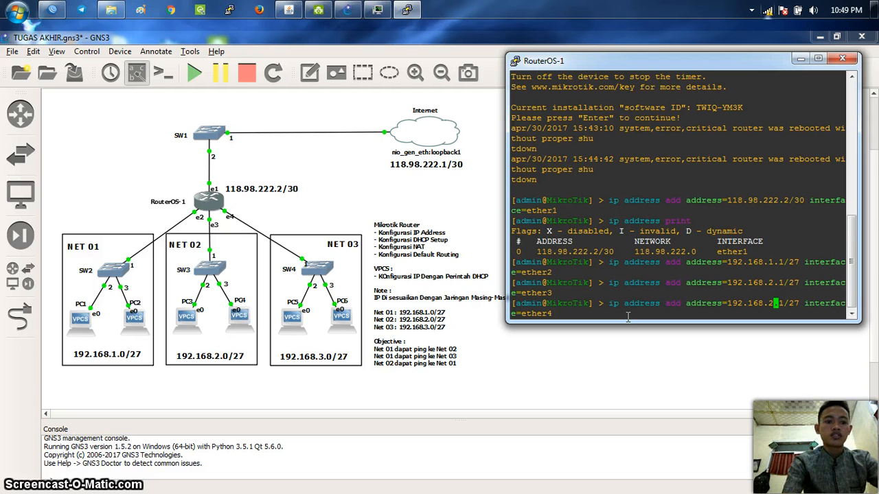
pyautogui.press('BackSpace')
pyautogui.write('3')
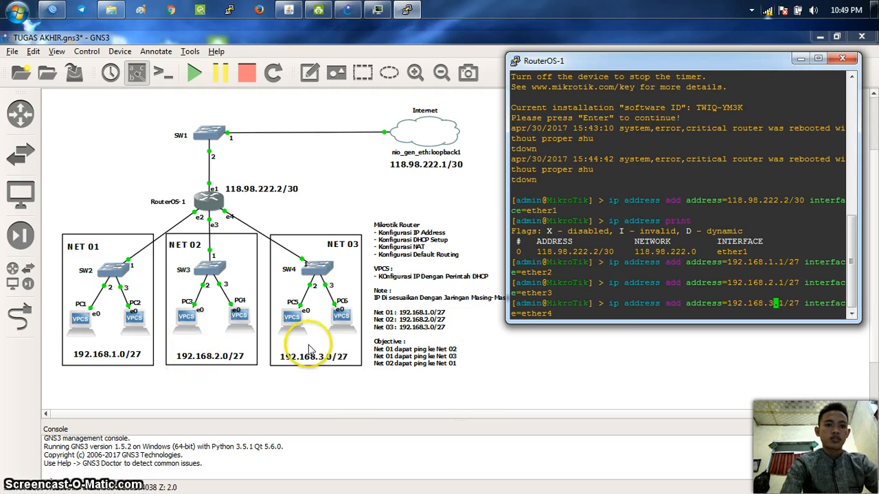
pyautogui.press('Return')
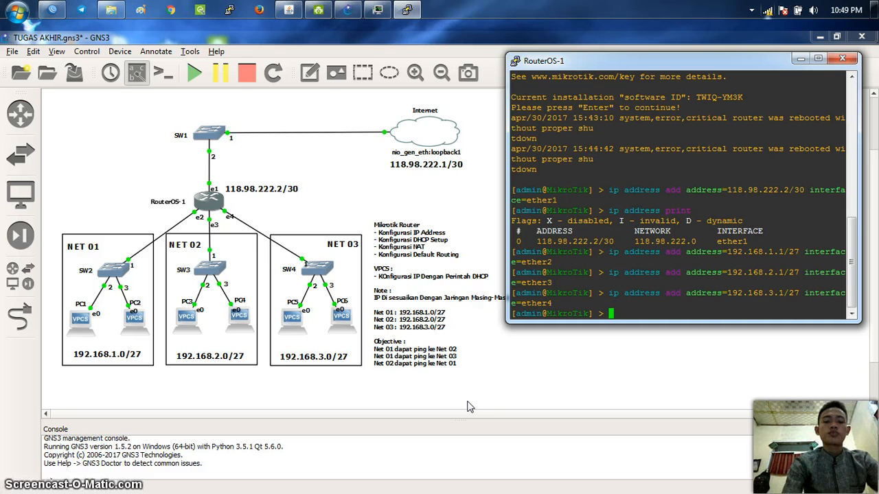
# List the router's configured IP addresses with ip address print to check all four interface entries
pyautogui.write('ip')
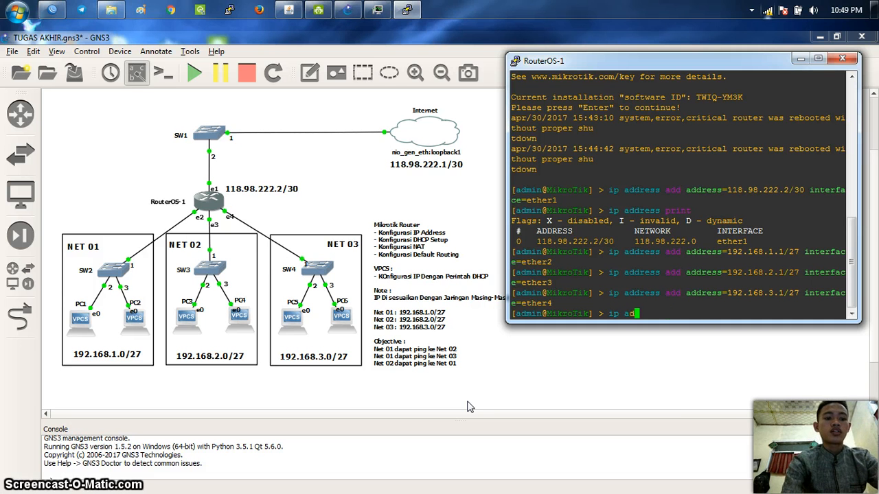
pyautogui.write(' ad')
pyautogui.press('Tab')
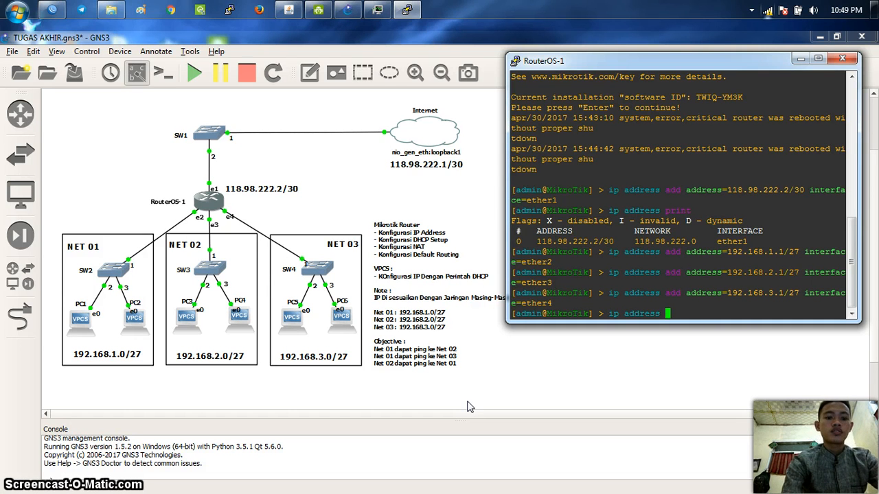
pyautogui.write('pr')
pyautogui.press('Return')
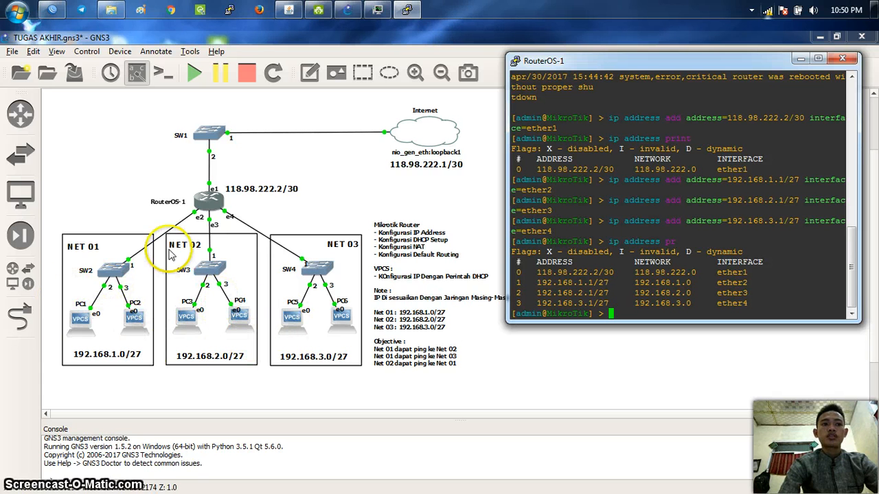
# Run ip dhcp-server setup on the router and choose ether2 as the DHCP server interface
pyautogui.click(647, 313)
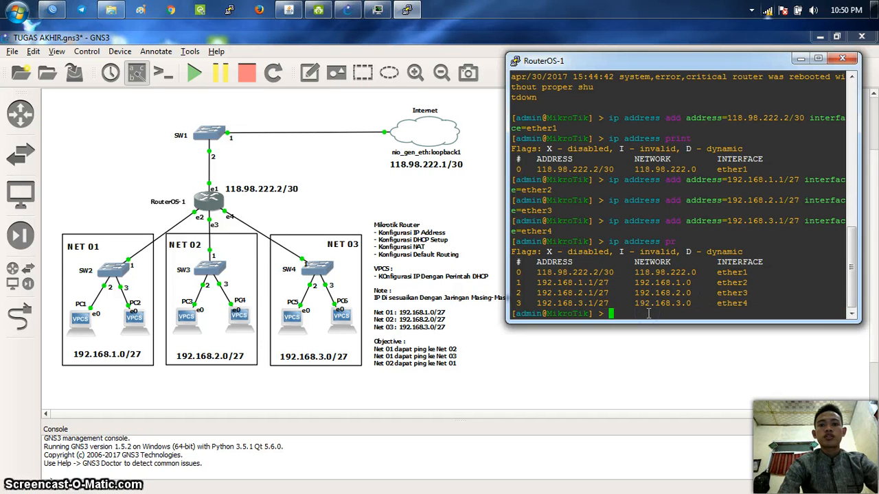
pyautogui.write('ip address')
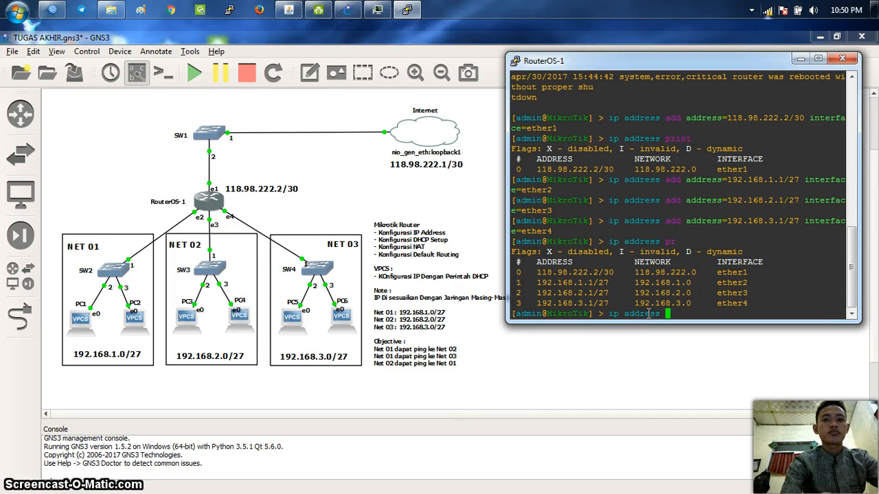
pyautogui.press('BackSpace')
pyautogui.press('BackSpace')
pyautogui.press('BackSpace')
pyautogui.press('BackSpace')
pyautogui.press('BackSpace')
pyautogui.press('BackSpace')
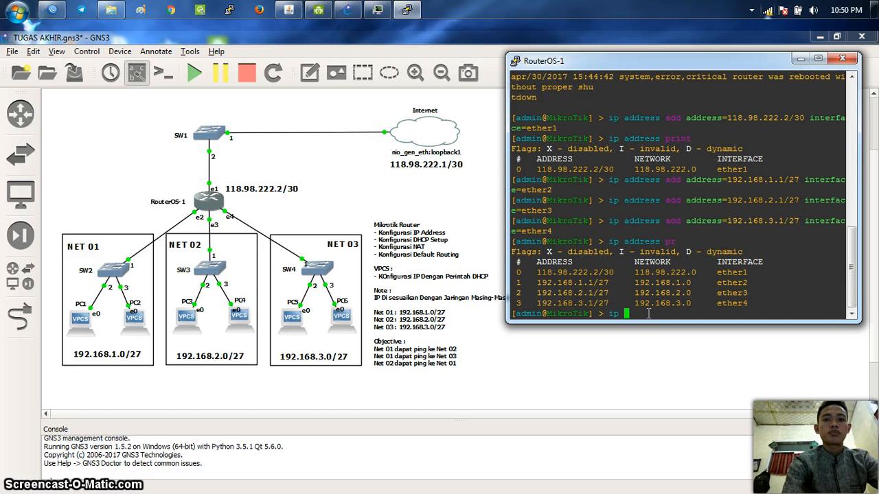
pyautogui.write('dhcp-se')
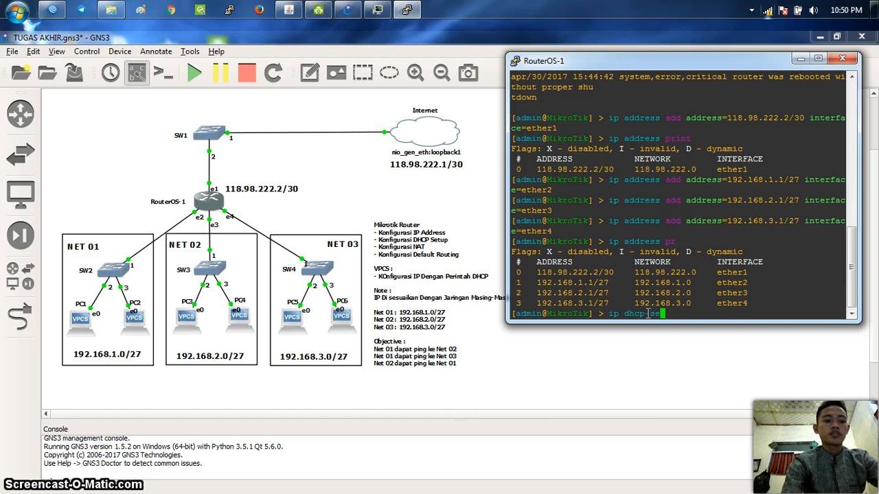
pyautogui.write('rver set ')
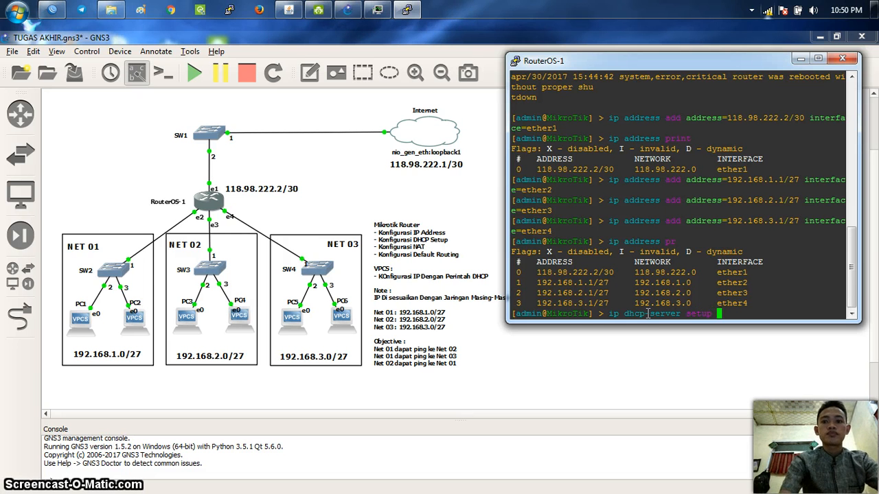
pyautogui.write('up')
pyautogui.press('Return')
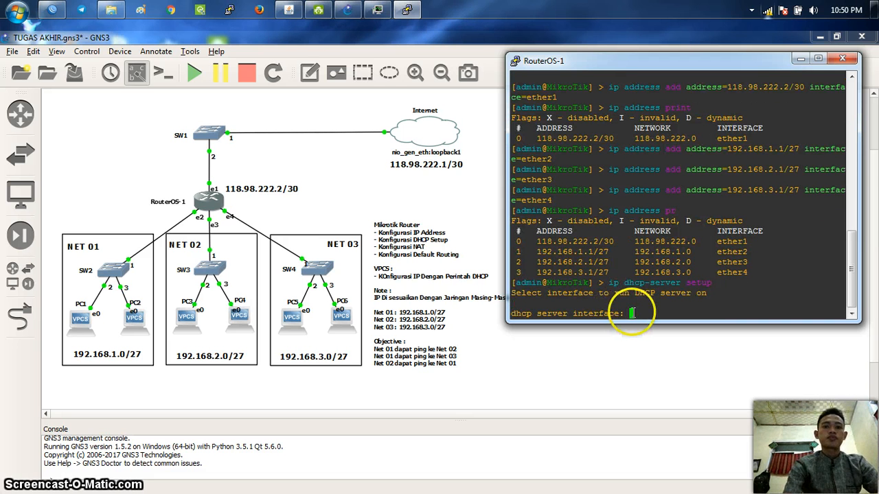
pyautogui.moveTo(748, 251); pyautogui.dragTo(718, 262)
pyautogui.click(746, 273)
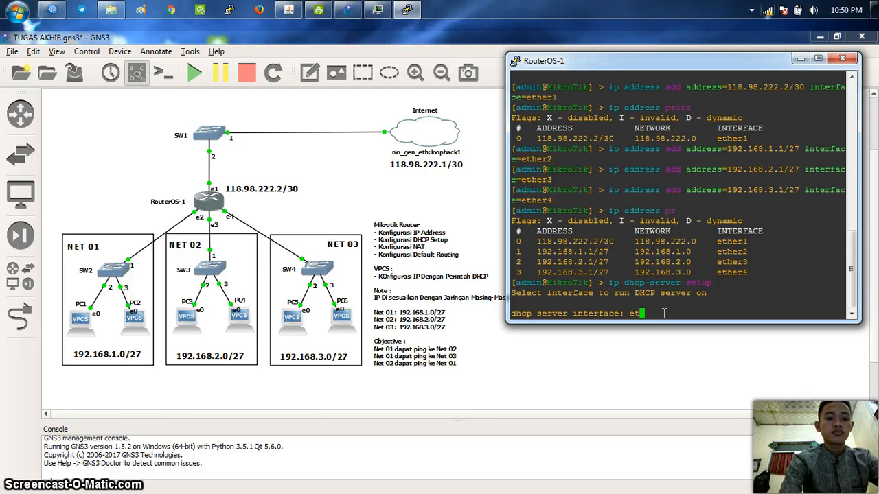
pyautogui.write('her2')
pyautogui.press('Return')
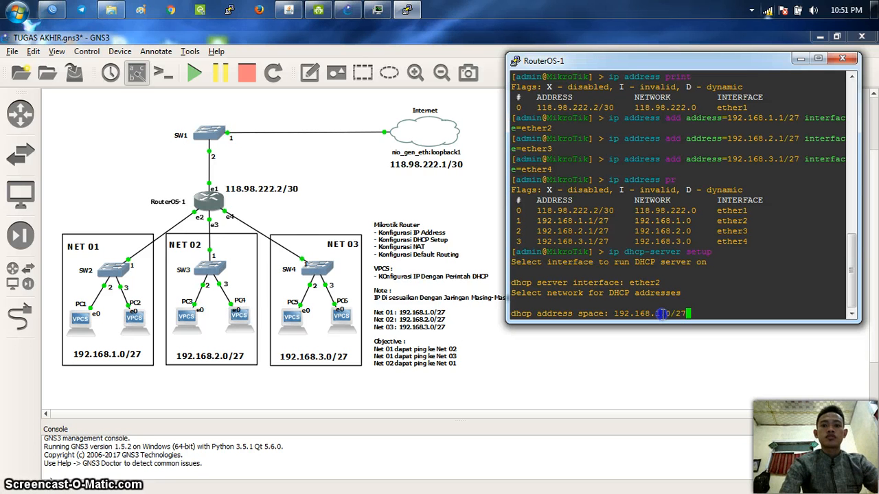
# Accept address space 192.168.1.0/27, gateway 192.168.1.1, pool 192.168.1.2-192.168.1.30, blank DNS servers and lease time 10m for the ether2 DHCP server
pyautogui.moveTo(662, 313); pyautogui.dragTo(656, 314)
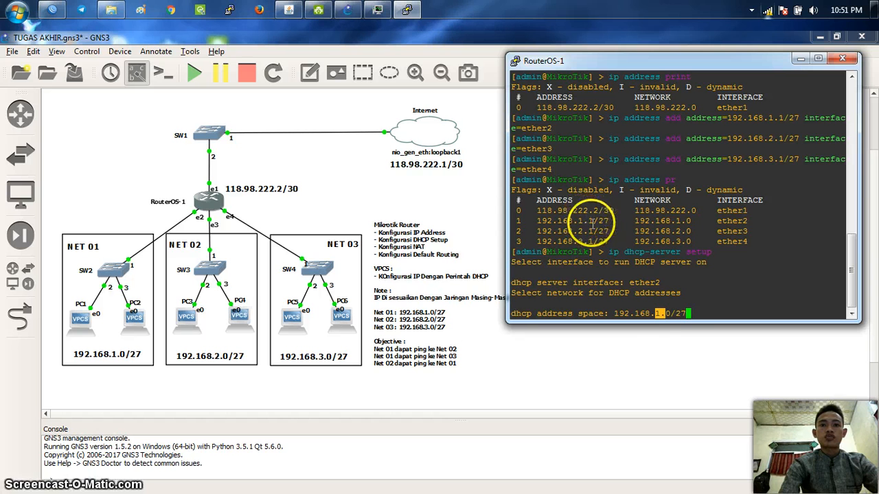
pyautogui.click(691, 313)
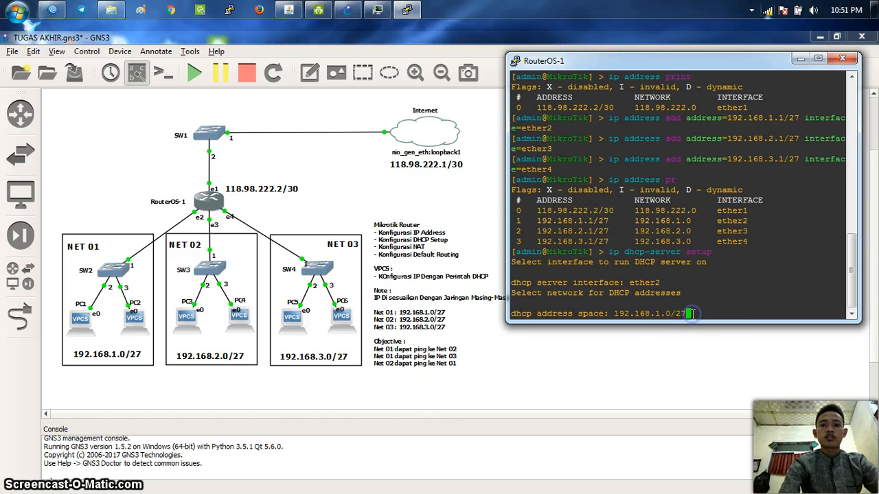
pyautogui.press('Return')
pyautogui.press('Return')
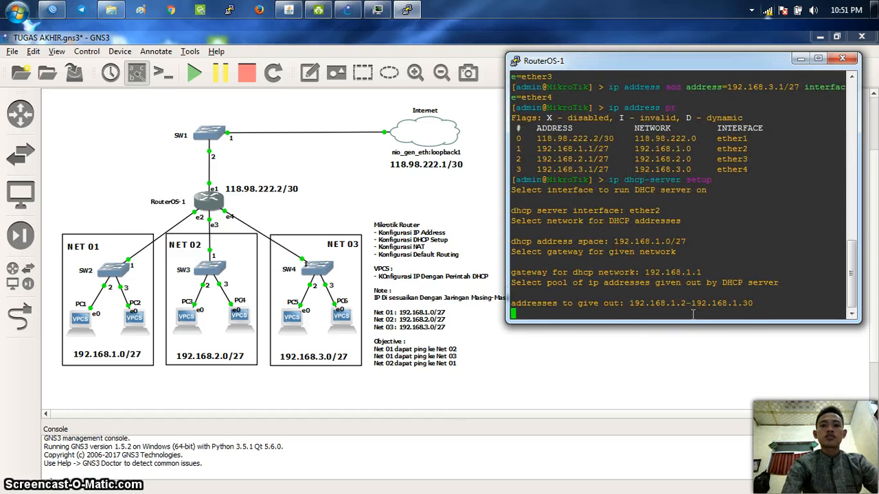
pyautogui.press('Return')
pyautogui.press('Return')
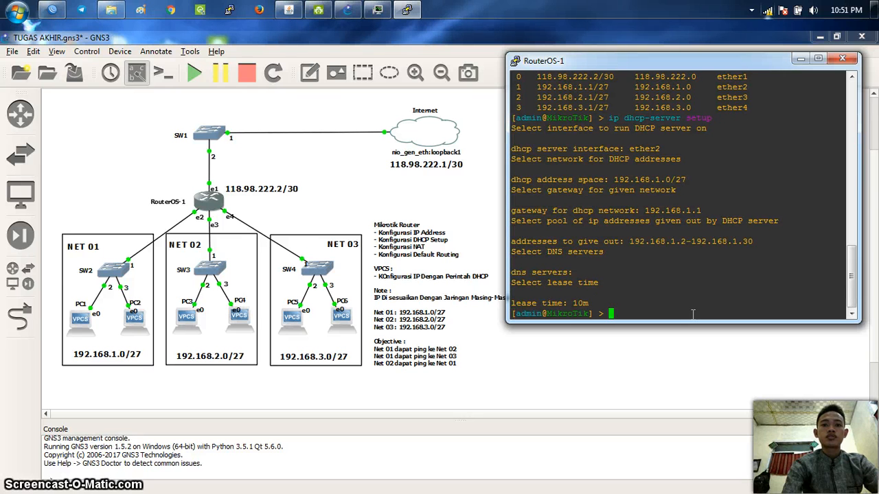
# Set up a DHCP server on ether3 with address space 192.168.2.0/27, gateway 192.168.2.1, pool 192.168.2.2-192.168.2.30, blank DNS servers and lease time 10m
pyautogui.press('Up')
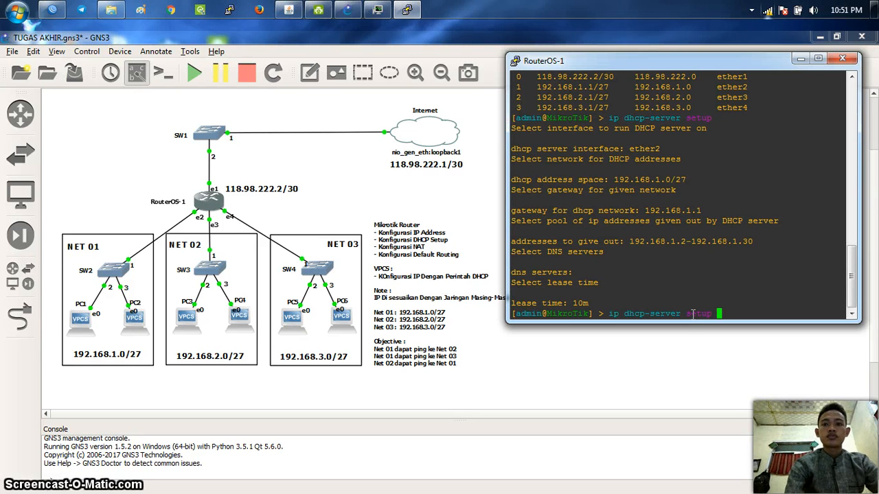
pyautogui.press('Return')
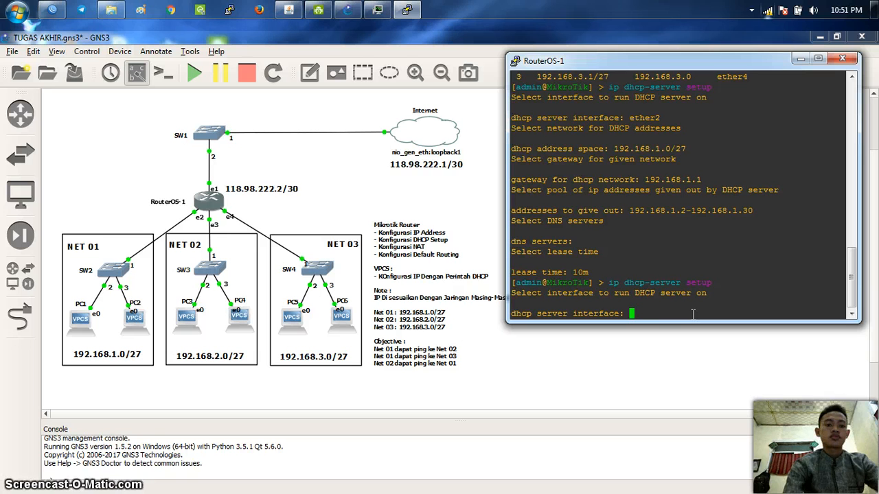
pyautogui.write('ether3')
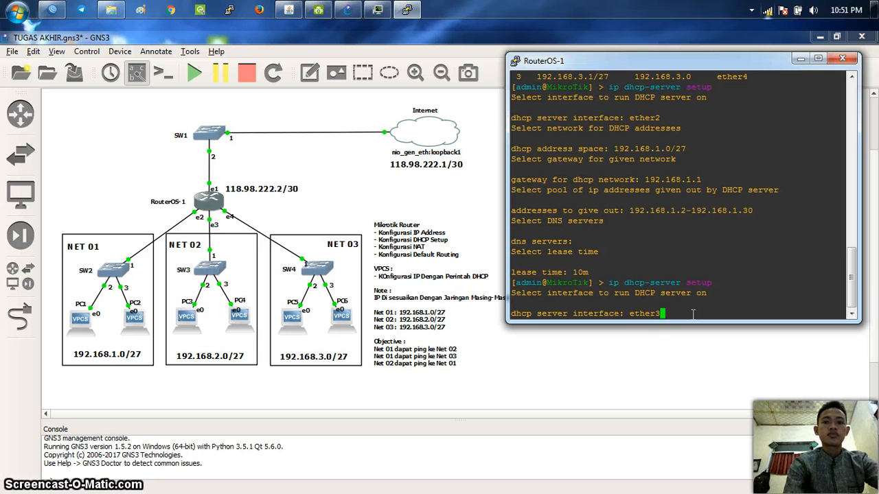
pyautogui.press('Return')
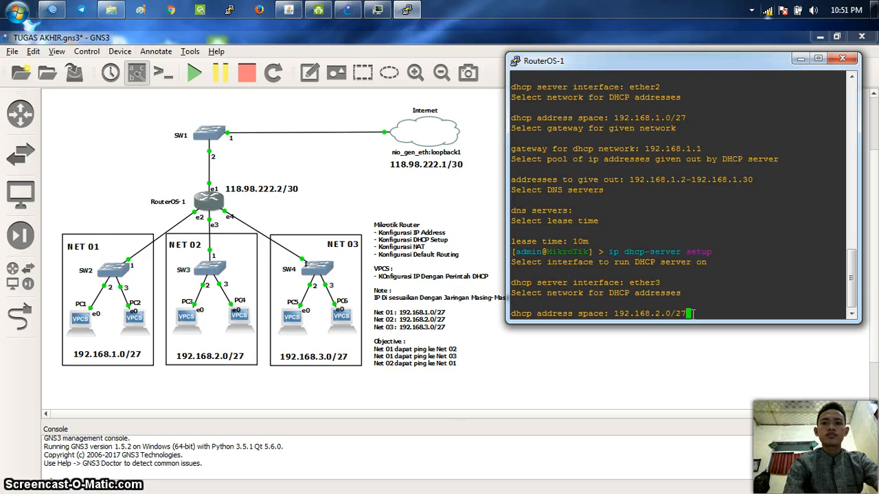
pyautogui.press('Return')
pyautogui.press('Return')
pyautogui.press('Return')
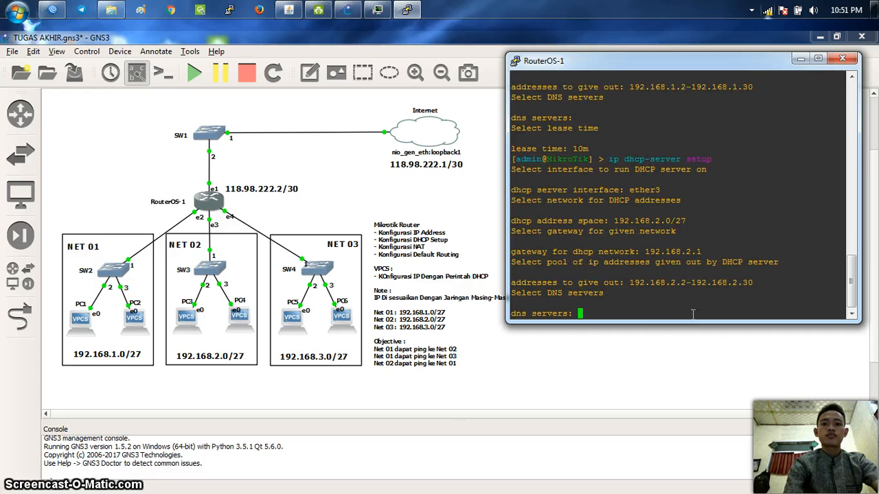
pyautogui.press('Return')
pyautogui.press('Return')
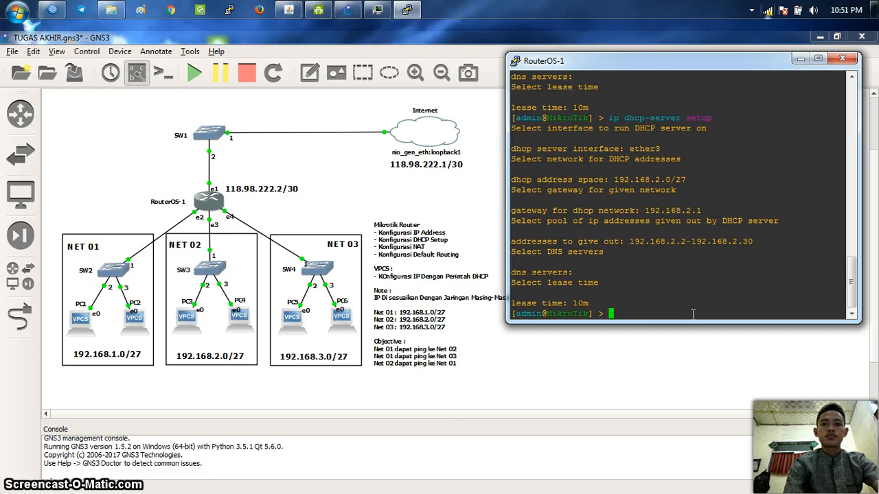
# Set up a DHCP server on ether4 with address space 192.168.3.0/27, gateway 192.168.3.1, pool 192.168.3.2-192.168.3.30, blank DNS servers and lease time 10m
pyautogui.press('Up')
pyautogui.press('Return')
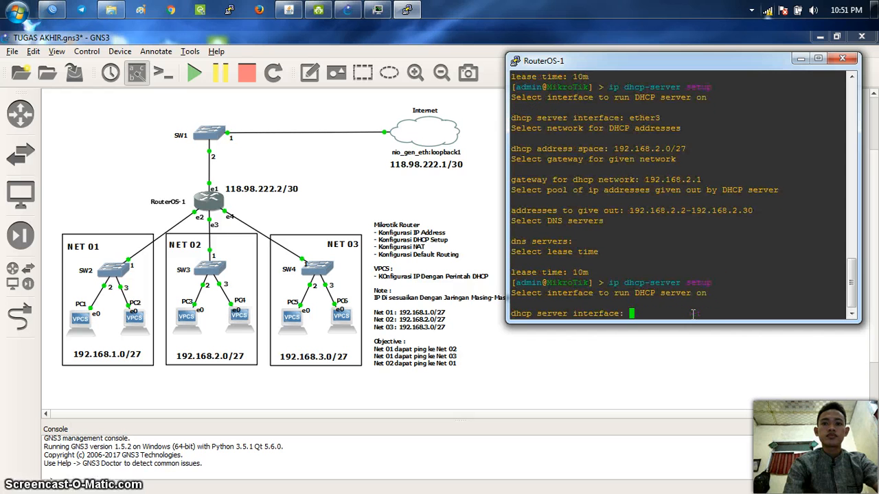
pyautogui.write('e')
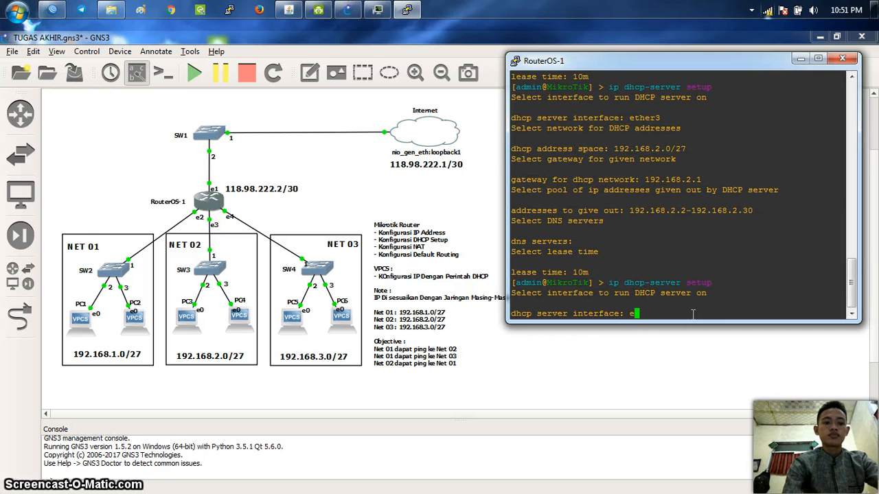
pyautogui.write('ther')
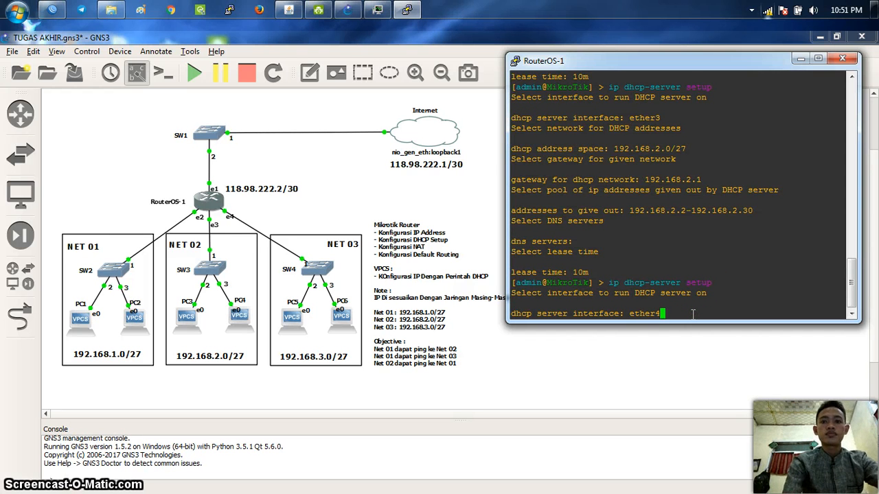
pyautogui.write('4')
pyautogui.press('Return')
pyautogui.press('Return')
pyautogui.press('Return')
pyautogui.press('Return')
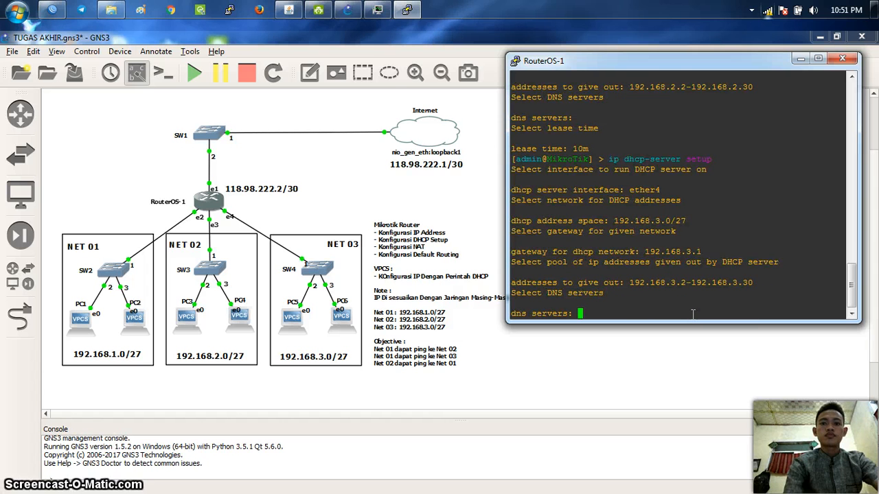
pyautogui.press('Return')
pyautogui.press('Return')
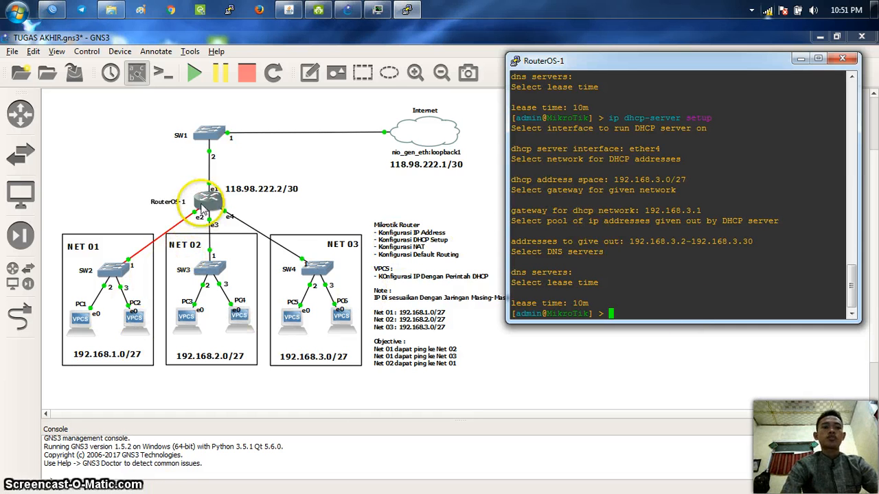
# List the router's DHCP servers with ip dhcp-server print to check the entries for the three networks
pyautogui.click(644, 313)
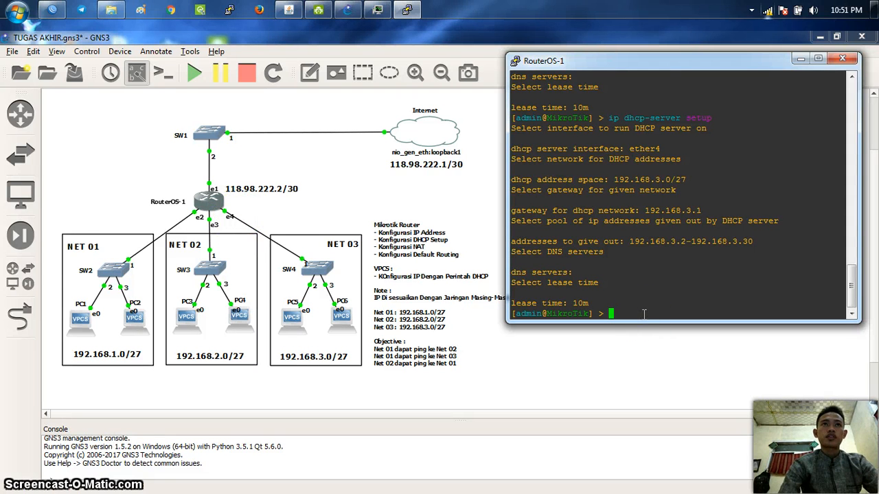
pyautogui.write('ip ')
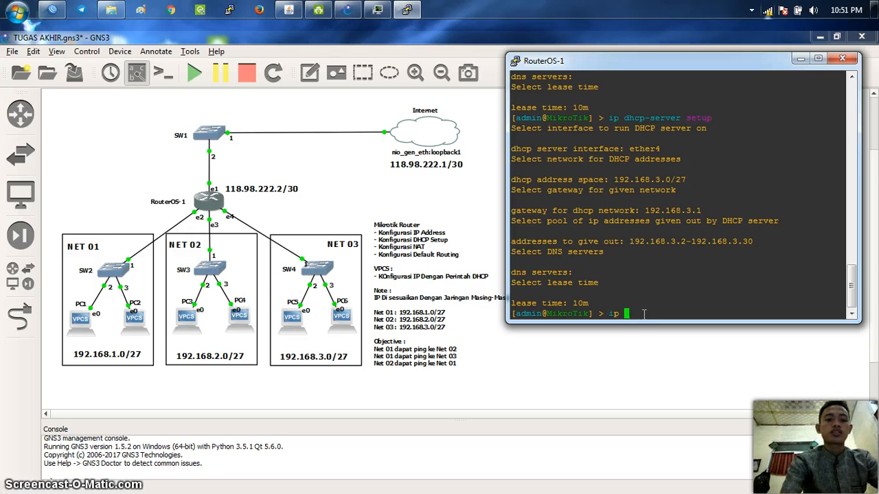
pyautogui.write('dhcp-ser')
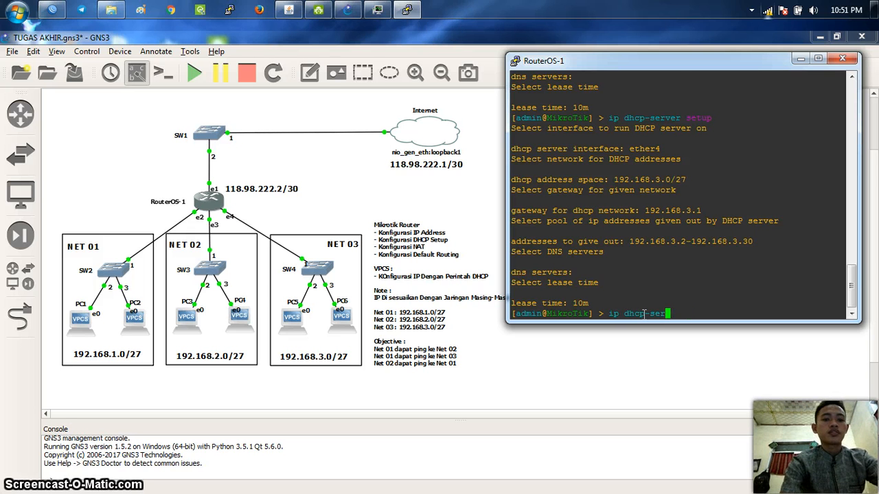
pyautogui.write('ver ')
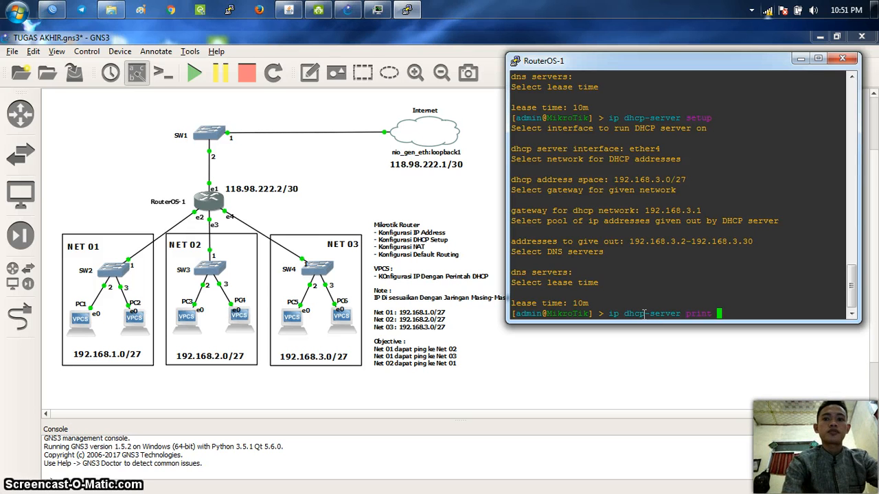
pyautogui.write('print')
pyautogui.press('Return')
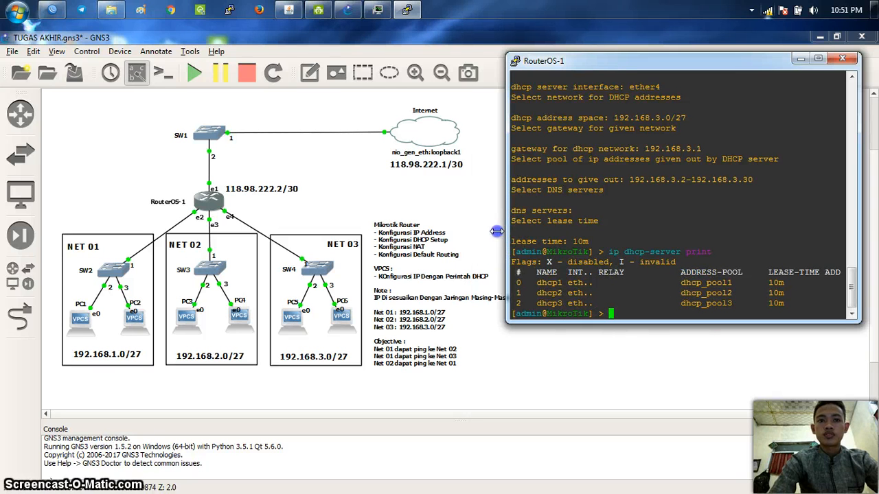
# Widen the RouterOS-1 console, list the DHCP servers again with ip dhcp-server print, and minimize the console
pyautogui.moveTo(506, 227); pyautogui.dragTo(453, 227)
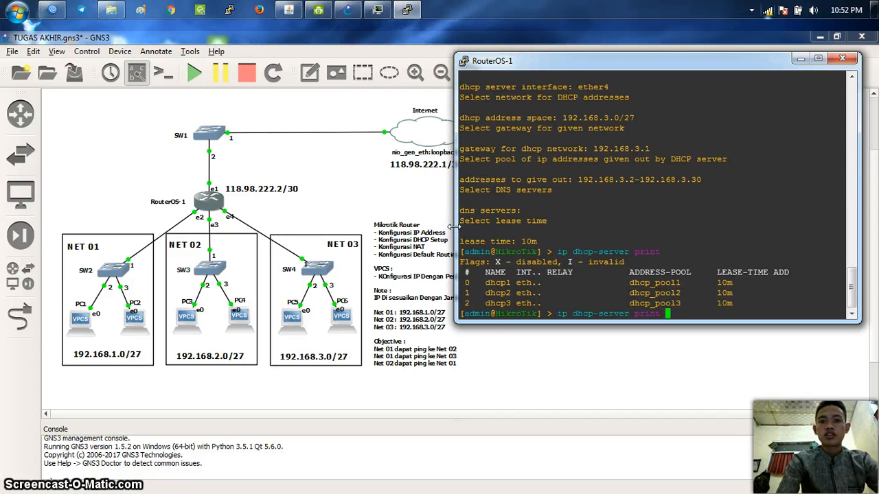
pyautogui.press('Up')
pyautogui.press('Return')
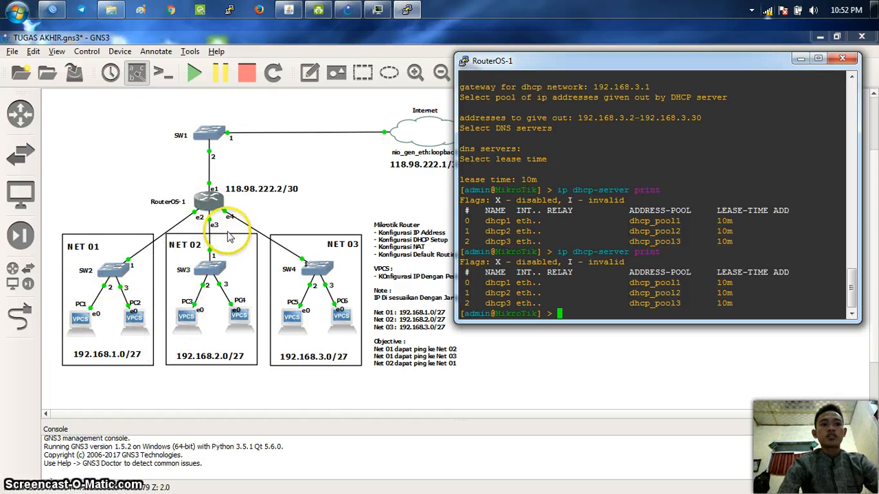
pyautogui.click(800, 59)
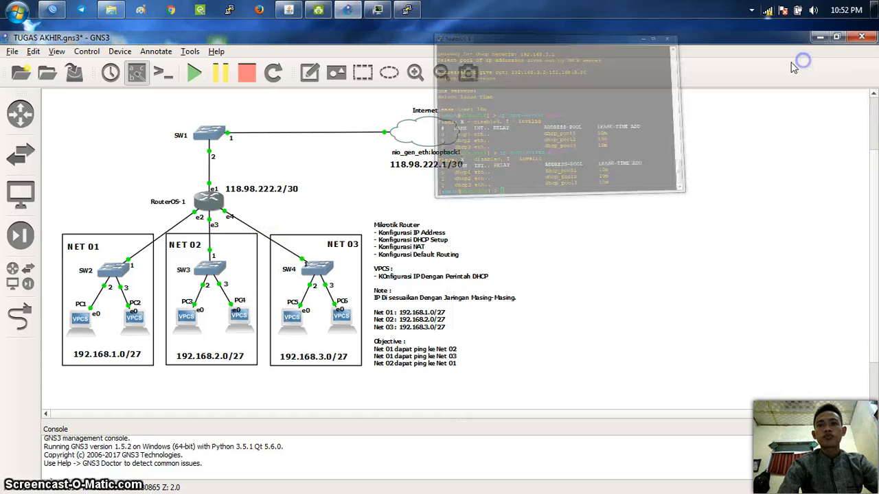
# Open PC1's console, close the disconnected session, and reload the PC1 node
pyautogui.rightClick(80, 329)
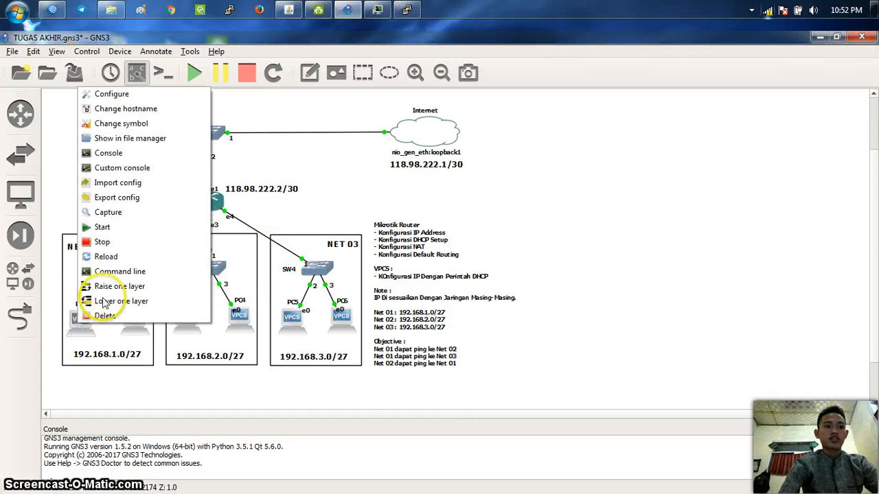
pyautogui.click(78, 325)
pyautogui.doubleClick(80, 324)
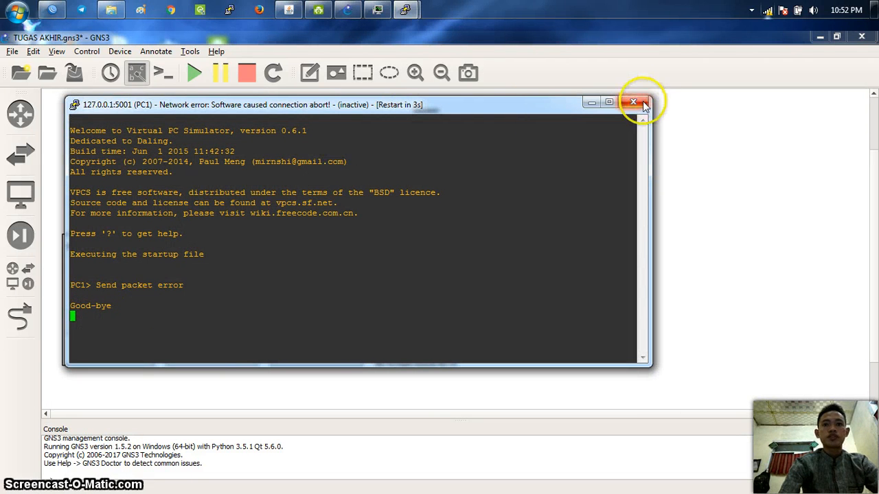
pyautogui.click(633, 101)
pyautogui.rightClick(77, 320)
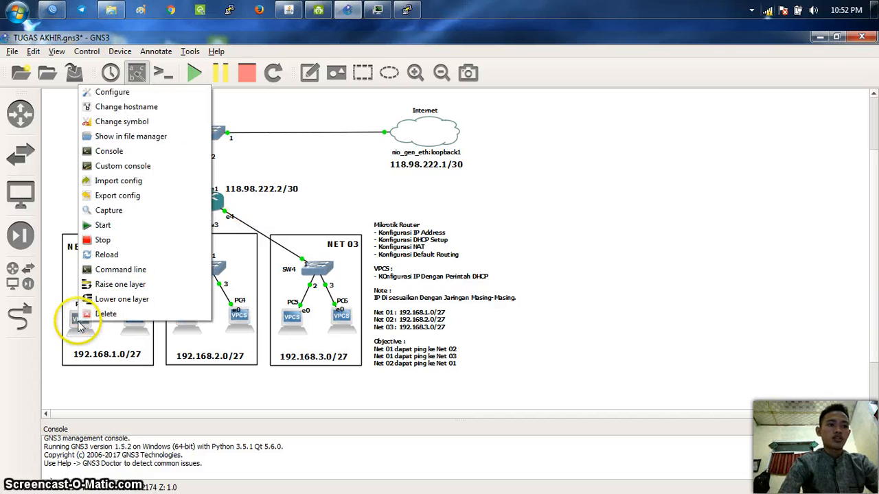
pyautogui.click(106, 255)
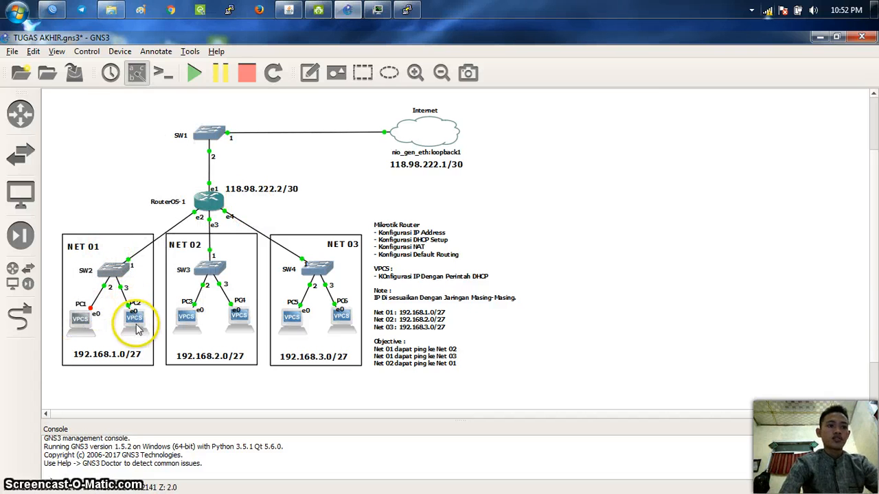
# Close PC2's disconnected console, and reload the PC2 and PC3 nodes
pyautogui.doubleClick(136, 321)
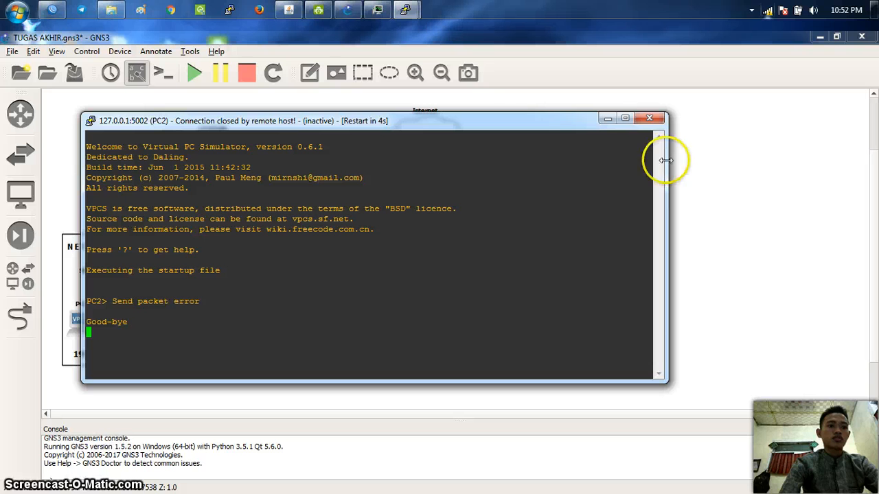
pyautogui.click(649, 118)
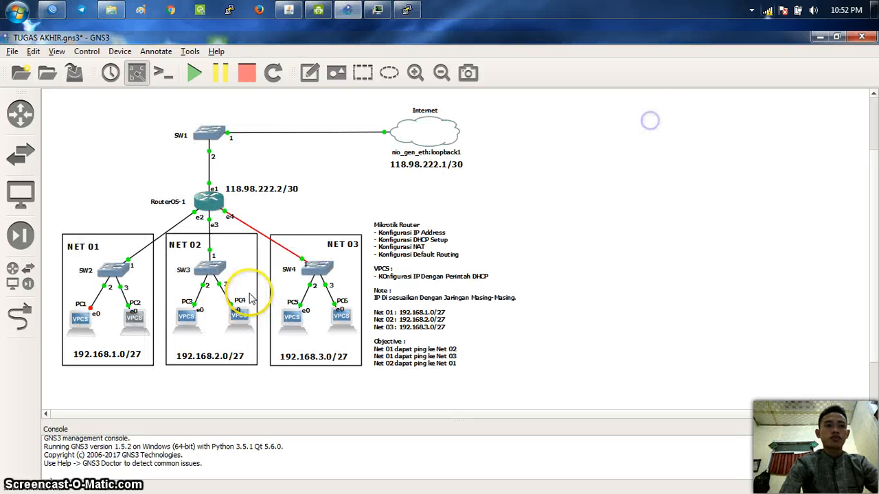
pyautogui.rightClick(135, 317)
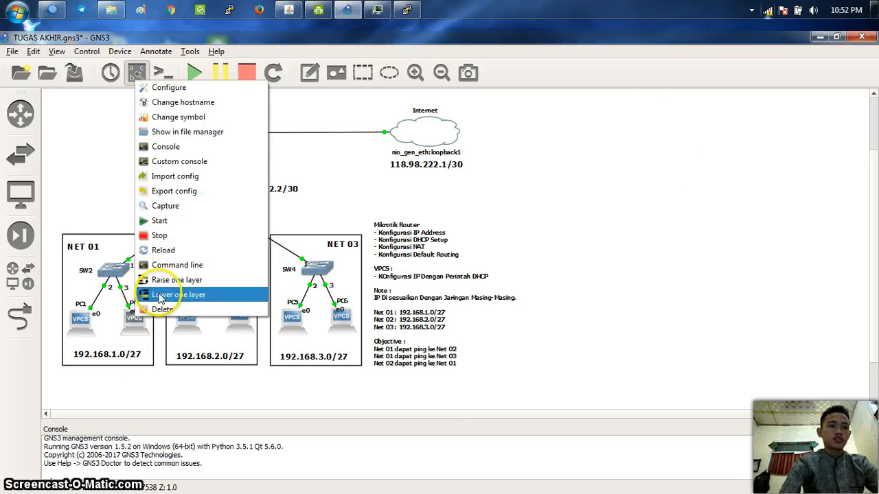
pyautogui.click(162, 248)
pyautogui.rightClick(187, 315)
pyautogui.click(221, 266)
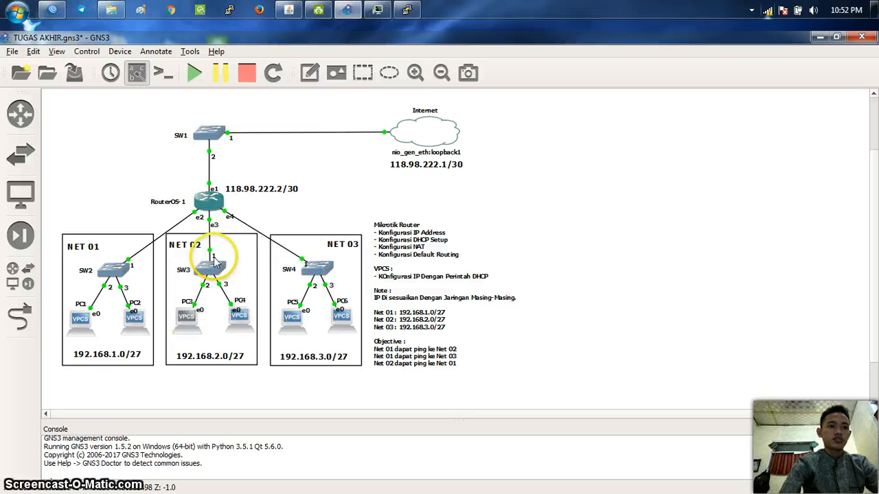
# Request IP addresses on PC1, PC2 and PC3 by running ip dhcp in each of their consoles
pyautogui.doubleClick(81, 323)
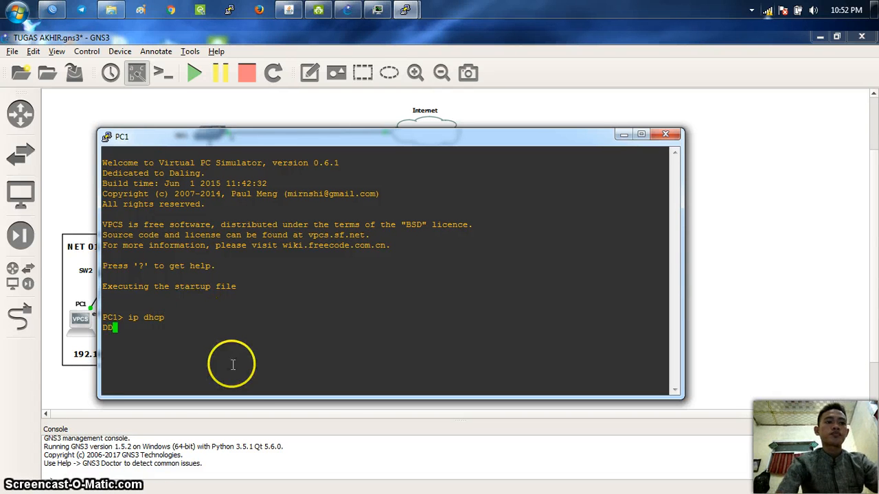
pyautogui.click(85, 384)
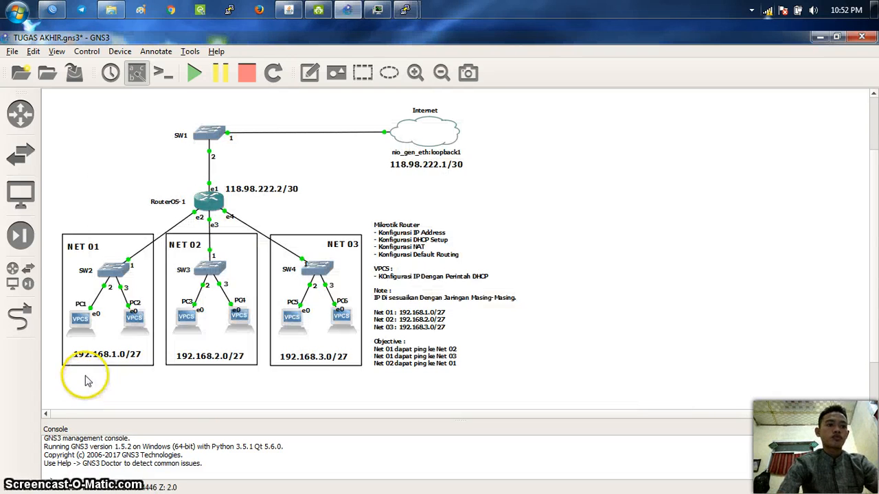
pyautogui.doubleClick(135, 319)
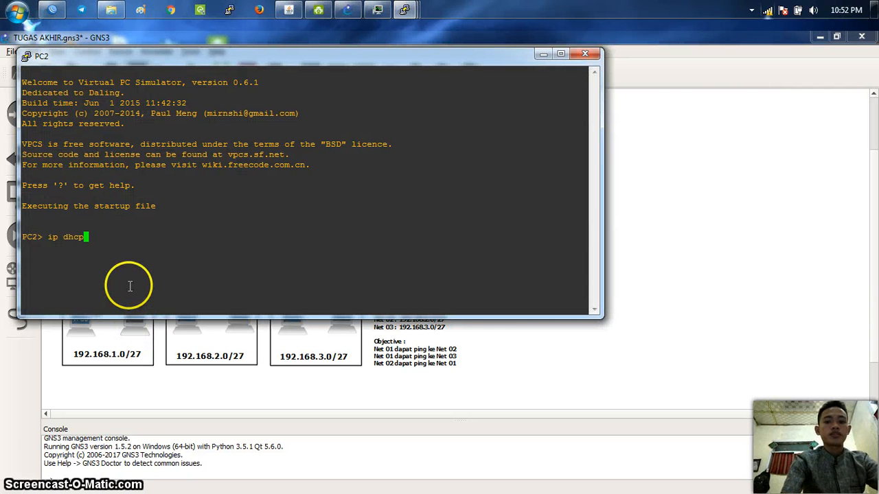
pyautogui.write('ip dhcp')
pyautogui.press('Return')
pyautogui.click(195, 333)
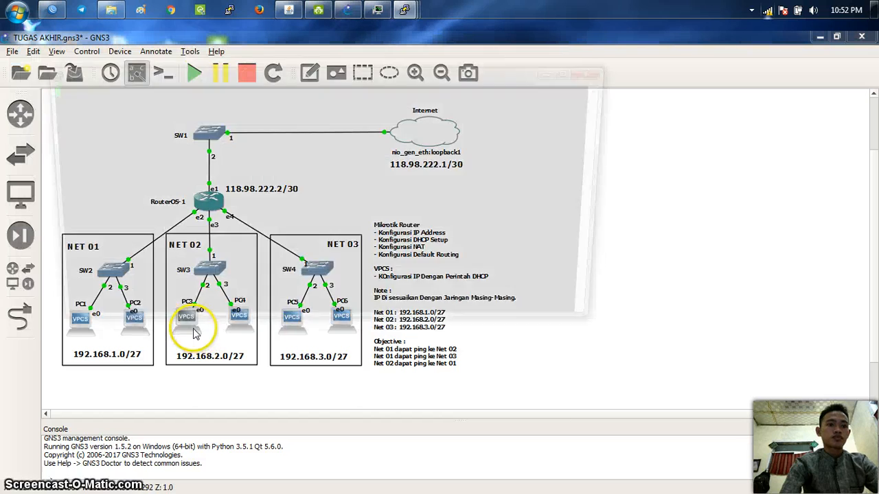
pyautogui.doubleClick(194, 333)
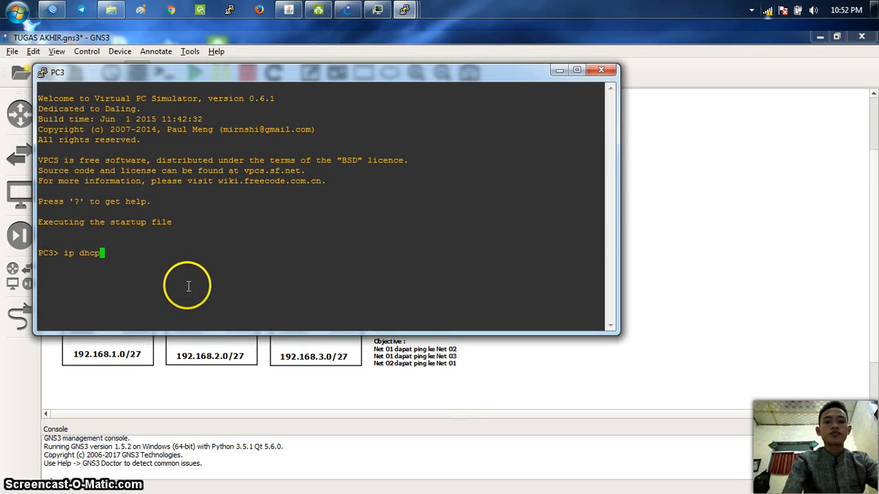
pyautogui.click(266, 396)
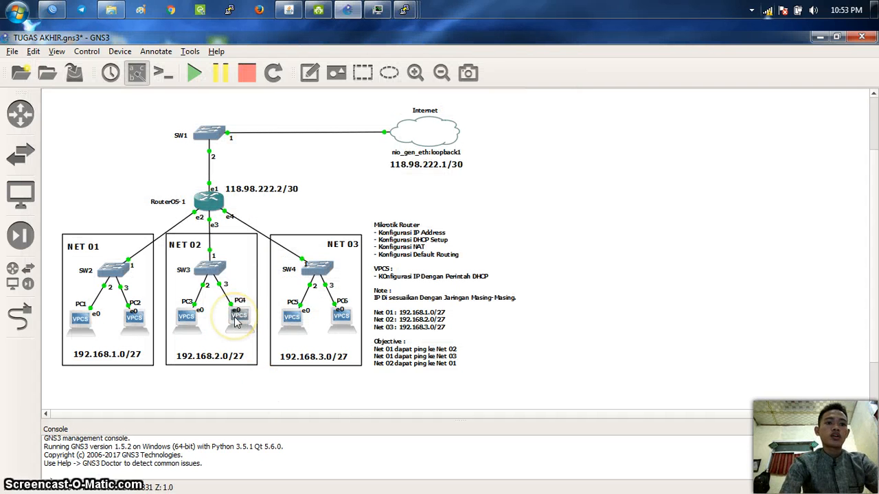
# Close PC4's disconnected console, and reload the PC4 and PC5 nodes
pyautogui.rightClick(234, 322)
pyautogui.click(231, 326)
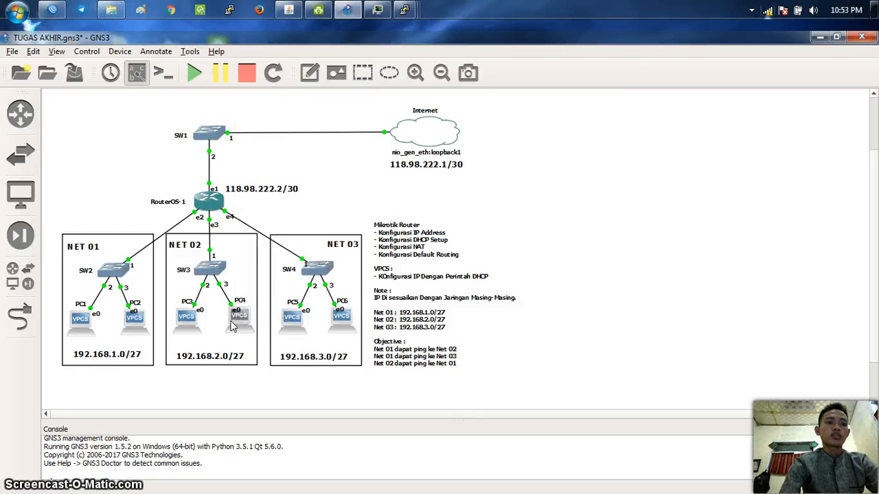
pyautogui.doubleClick(232, 327)
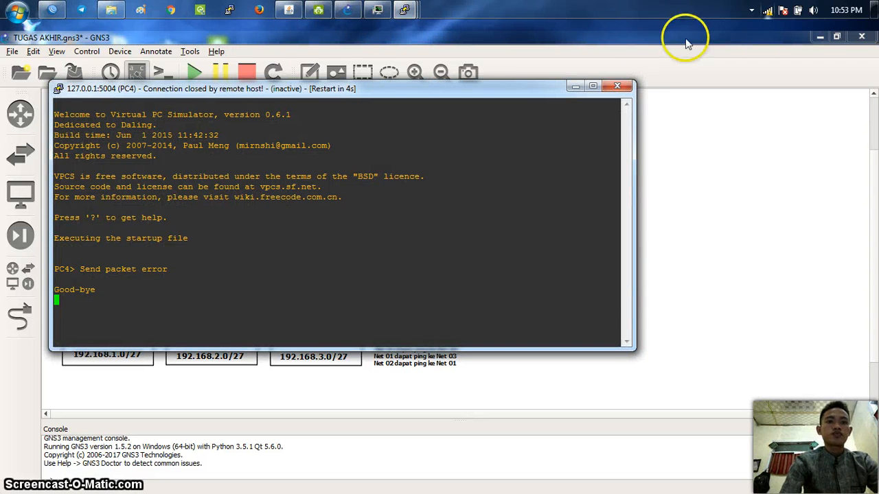
pyautogui.click(618, 85)
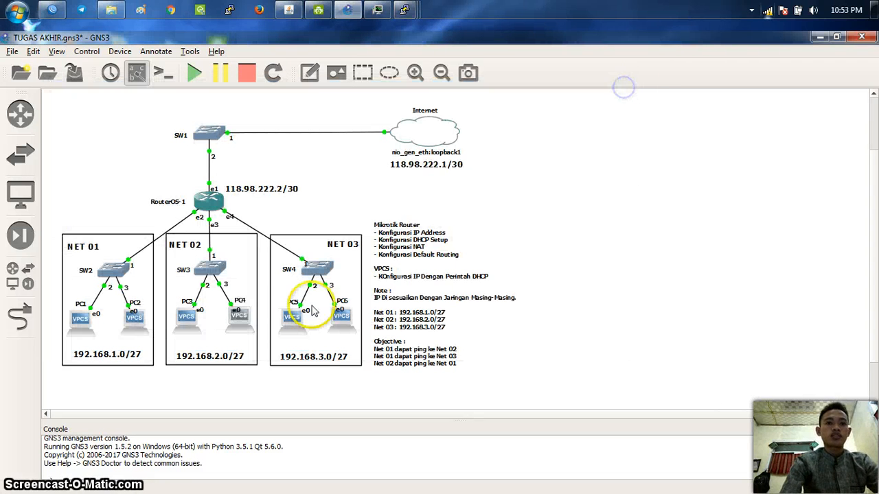
pyautogui.rightClick(234, 324)
pyautogui.click(278, 264)
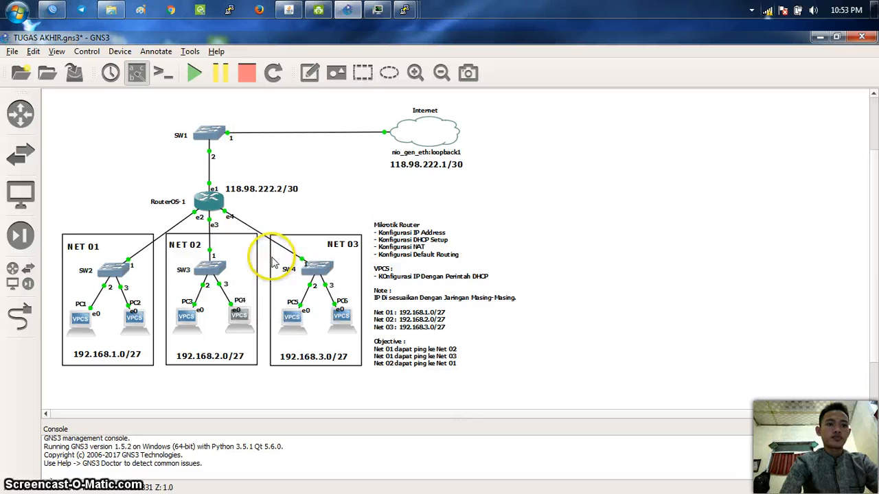
pyautogui.rightClick(293, 319)
pyautogui.click(321, 249)
# Move the NET 03 rectangle down and adjust its right edge to sit just past PC6
pyautogui.moveTo(330, 280); pyautogui.dragTo(341, 323)
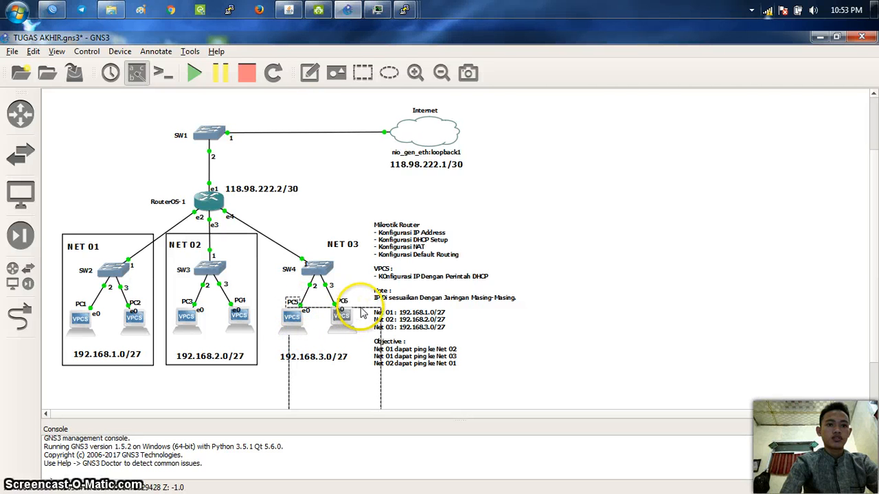
pyautogui.moveTo(362, 313); pyautogui.dragTo(336, 386)
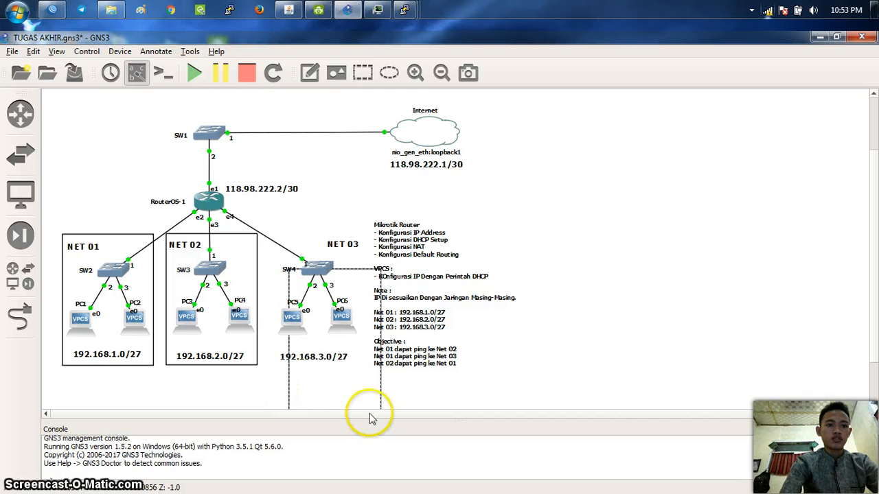
pyautogui.click(398, 402)
pyautogui.moveTo(383, 401); pyautogui.dragTo(352, 309)
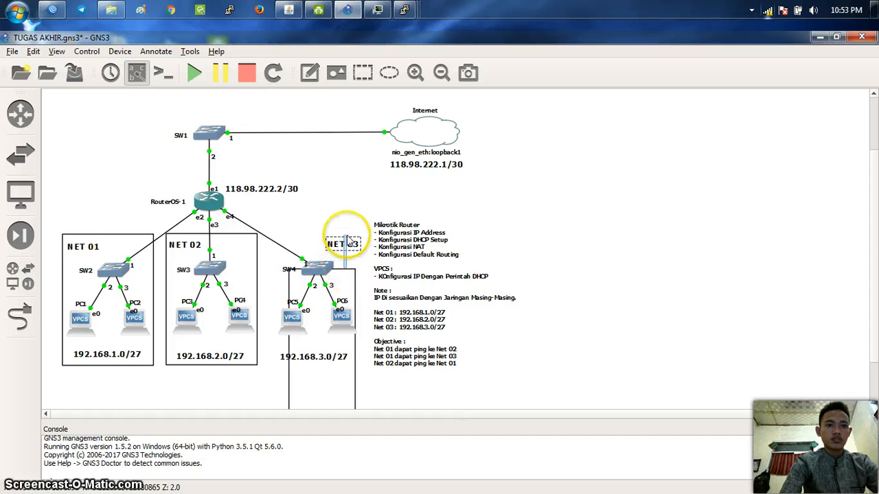
pyautogui.click(356, 280)
pyautogui.moveTo(356, 281); pyautogui.dragTo(364, 247)
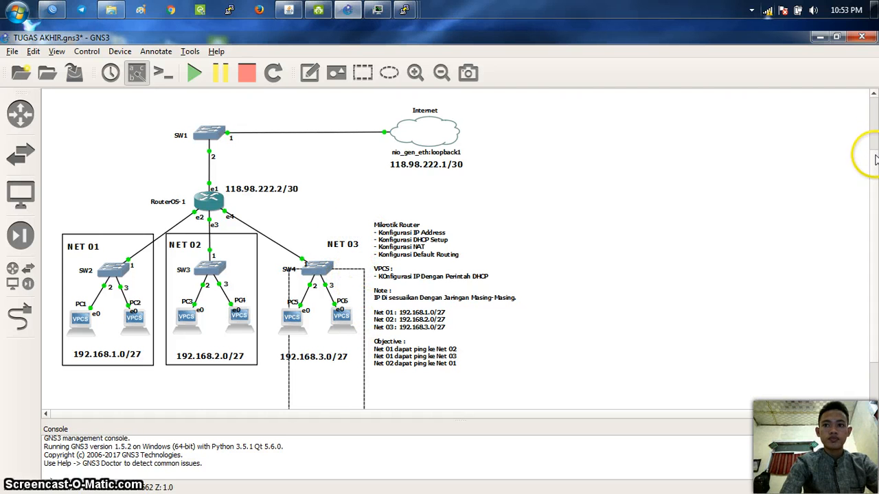
# Resize the NET 03 rectangle's bottom, left and top edges to enclose the NET 03 label, SW4, PC5, PC6 and 192.168.3.0/27
pyautogui.moveTo(874, 159); pyautogui.dragTo(870, 212)
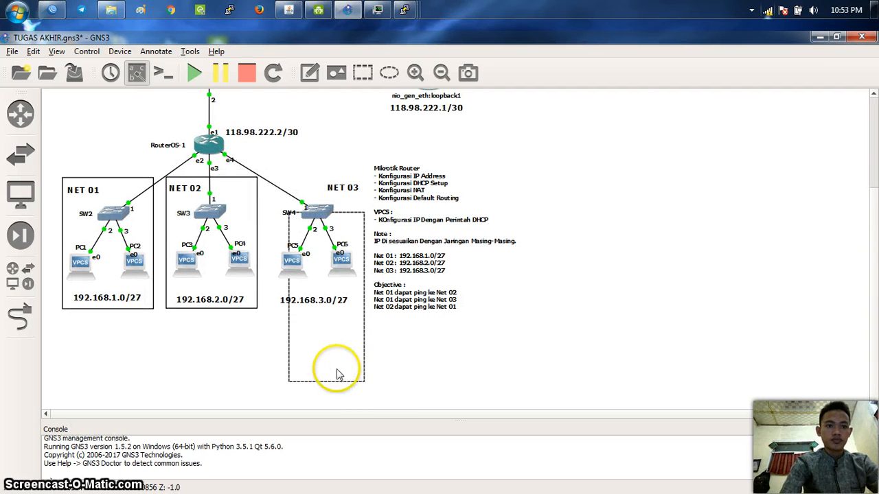
pyautogui.moveTo(334, 382); pyautogui.dragTo(324, 323)
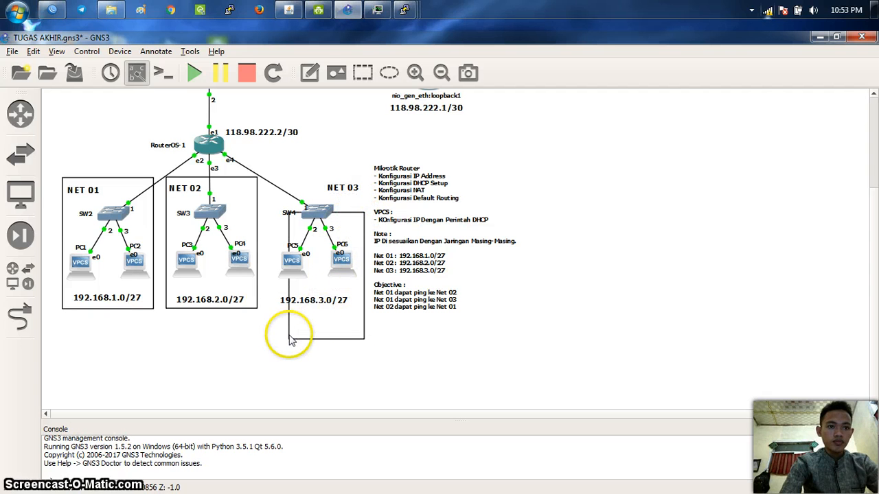
pyautogui.moveTo(290, 336); pyautogui.dragTo(276, 303)
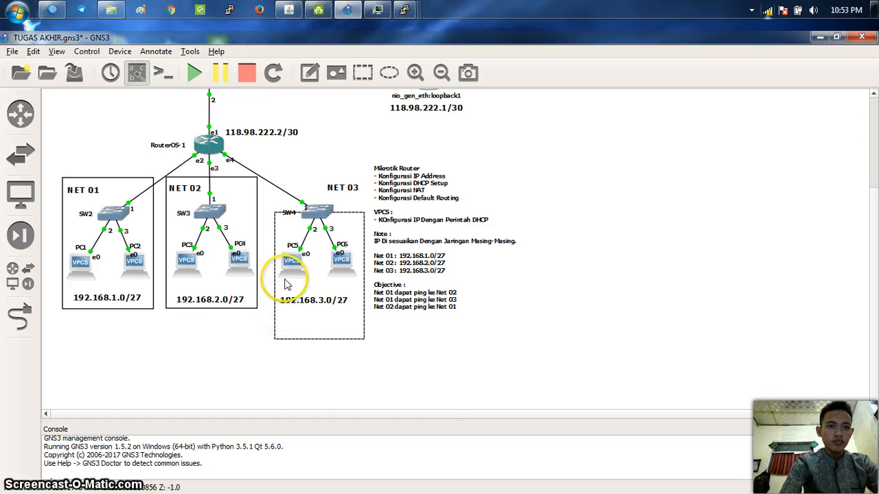
pyautogui.click(342, 187)
pyautogui.moveTo(346, 218); pyautogui.dragTo(342, 180)
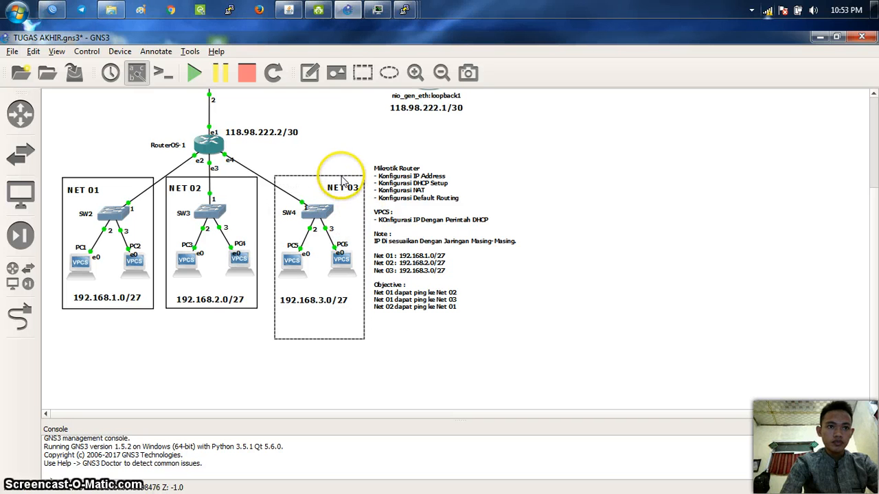
pyautogui.click(446, 360)
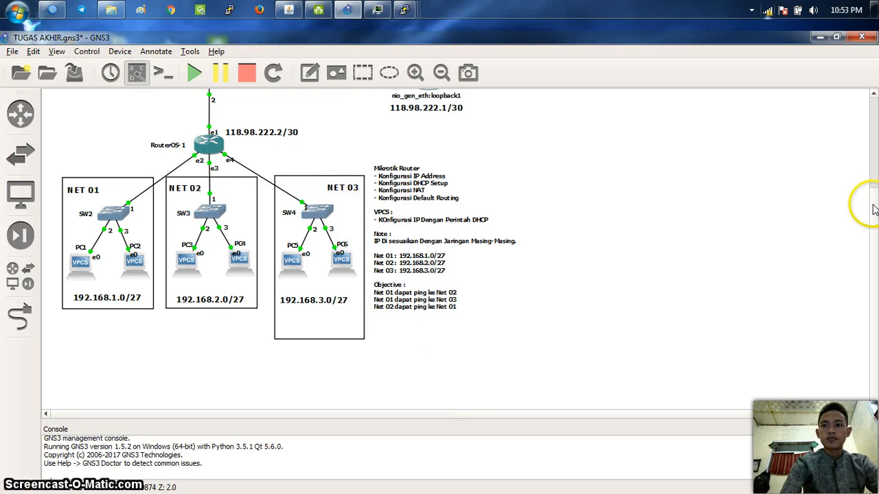
# Reload the PC6 node in NET 03
pyautogui.moveTo(875, 199); pyautogui.dragTo(874, 171)
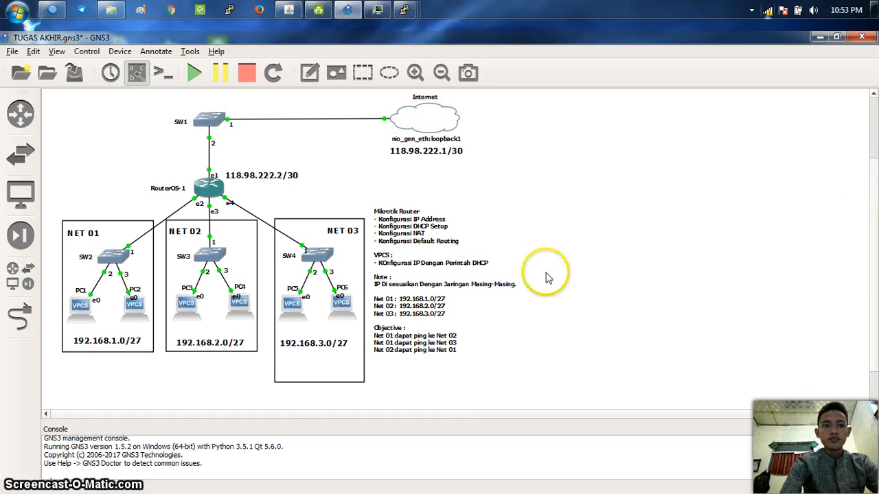
pyautogui.rightClick(341, 308)
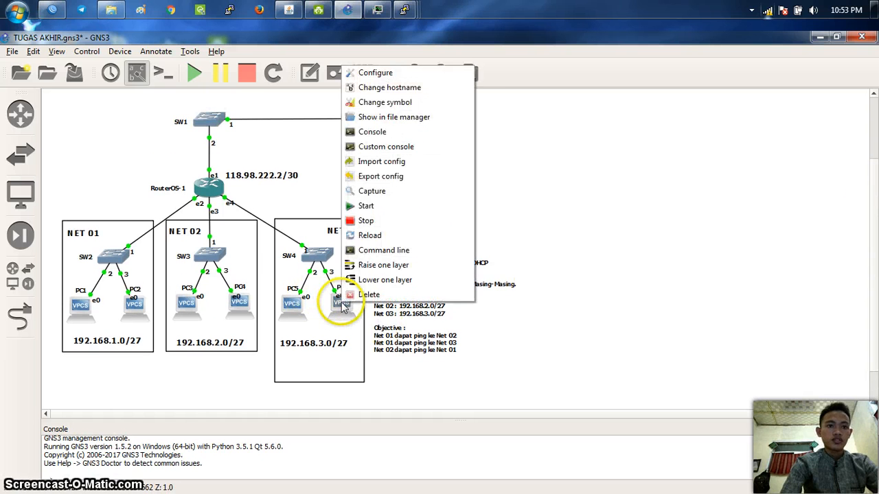
pyautogui.click(347, 233)
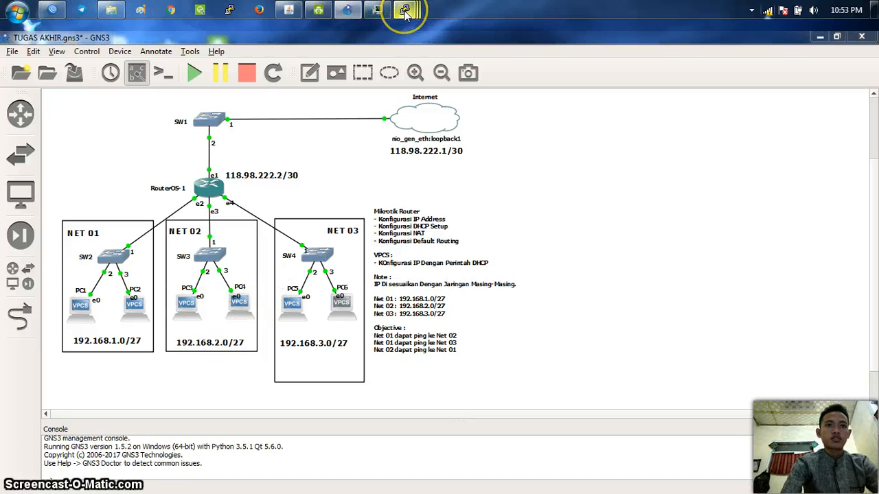
# Request a DHCP address for PC4 by running ip dhcp in its console, and return to the topology
pyautogui.moveTo(405, 14)
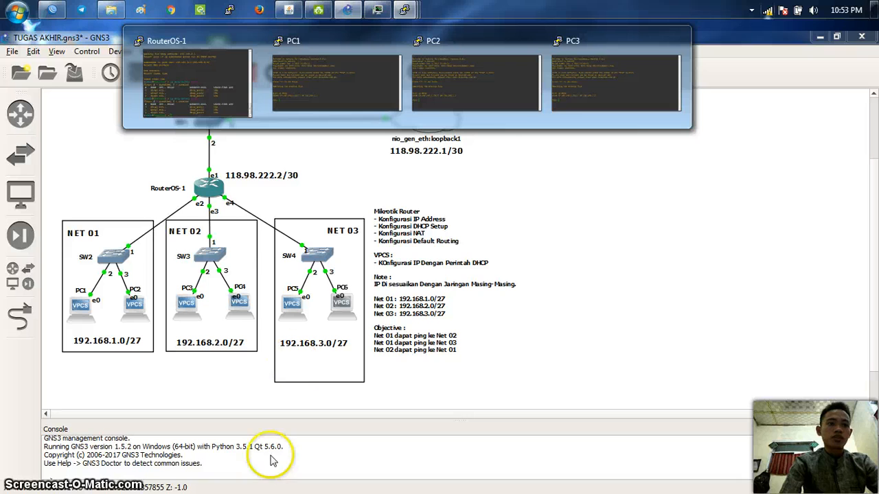
pyautogui.doubleClick(240, 304)
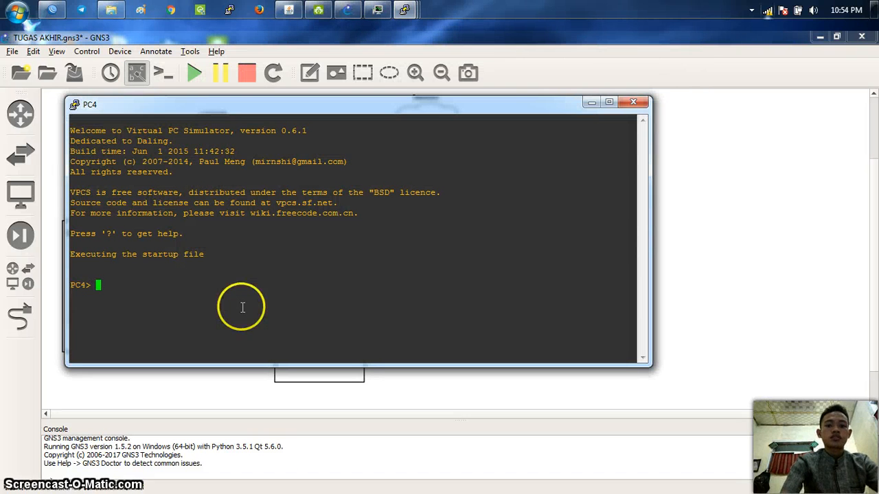
pyautogui.press('Return')
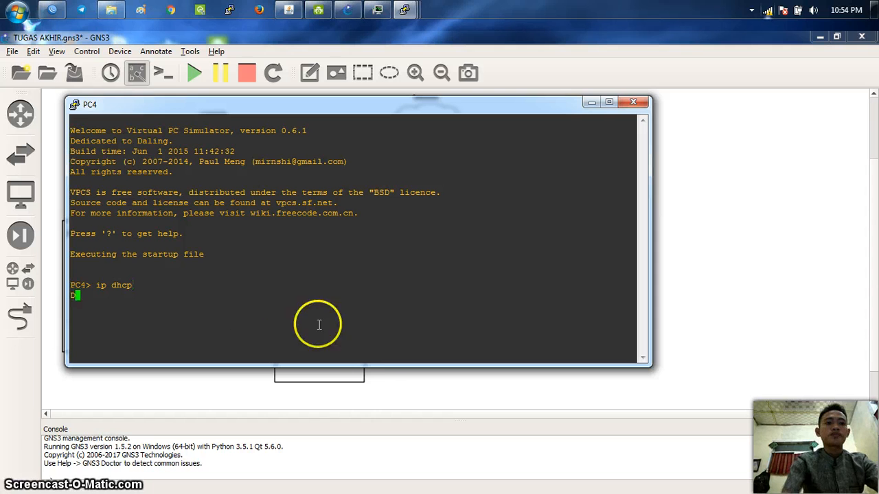
pyautogui.click(395, 386)
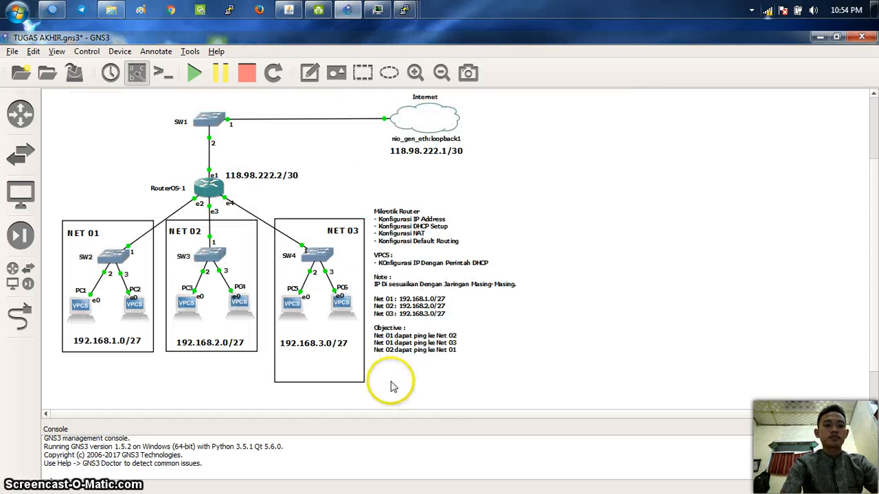
# Run ip dhcp in the consoles of PC5 and PC6, closing the duplicate PC5 console, and return to the topology
pyautogui.doubleClick(291, 307)
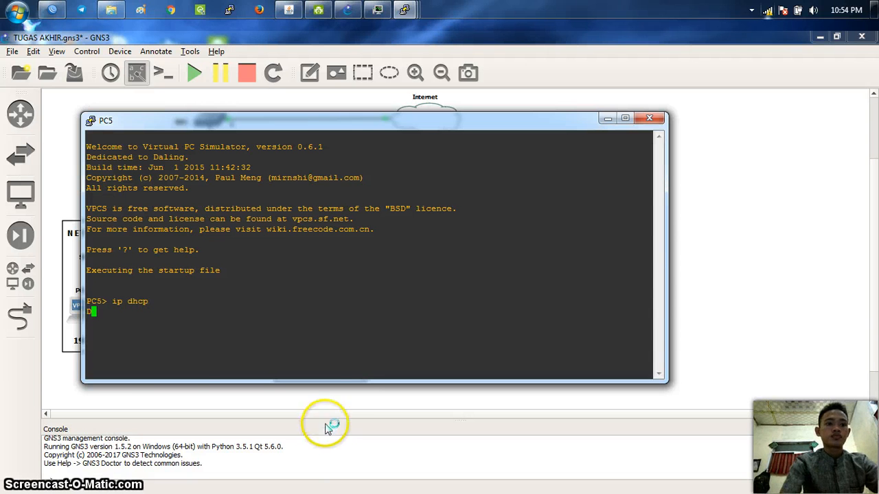
pyautogui.click(337, 398)
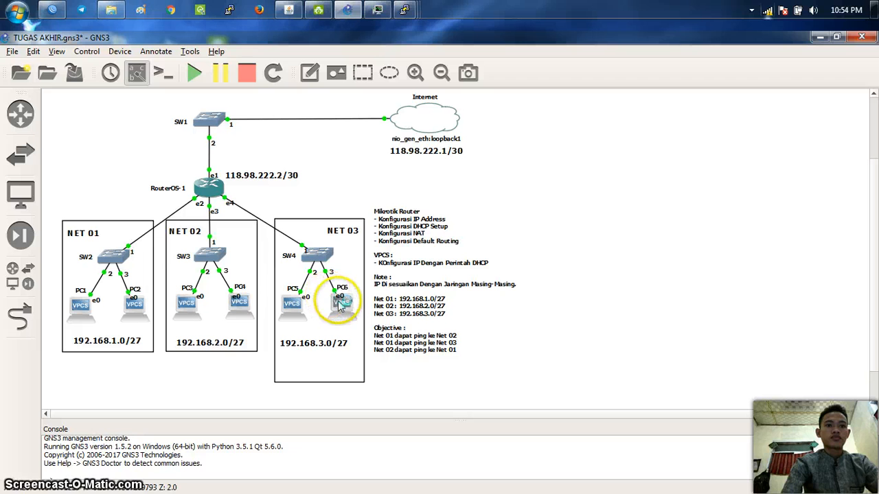
pyautogui.doubleClick(300, 307)
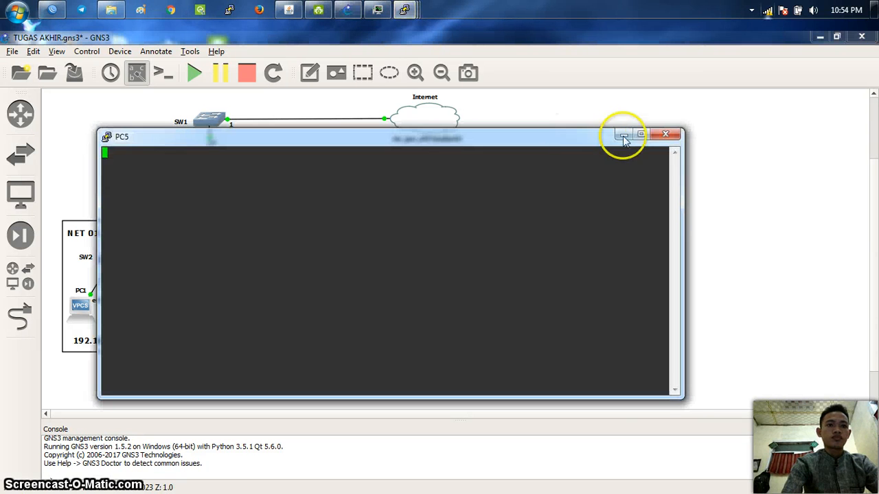
pyautogui.click(664, 135)
pyautogui.doubleClick(341, 304)
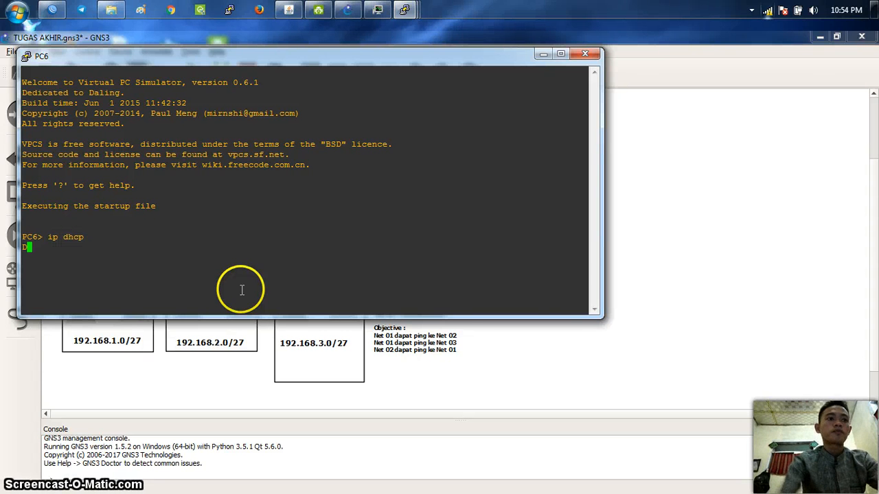
pyautogui.click(618, 343)
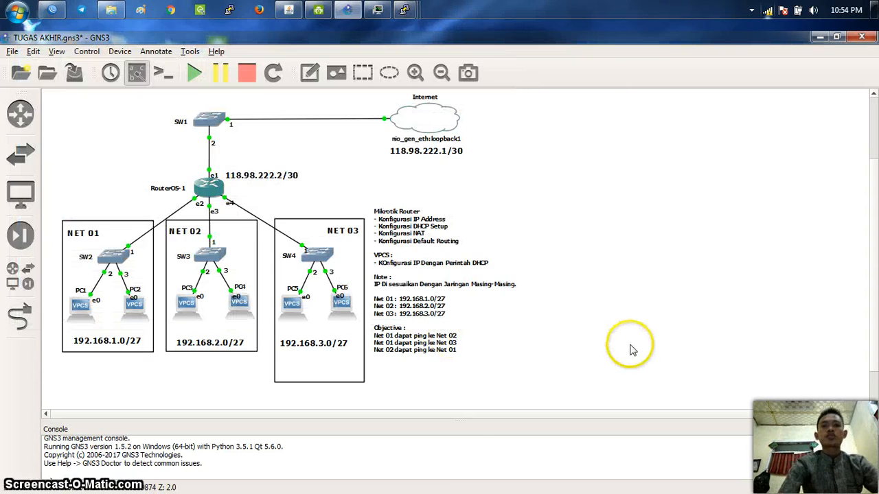
# Move and narrow PC1's console so the topology stays visible, and check PC1's address settings with show ip
pyautogui.click(403, 10)
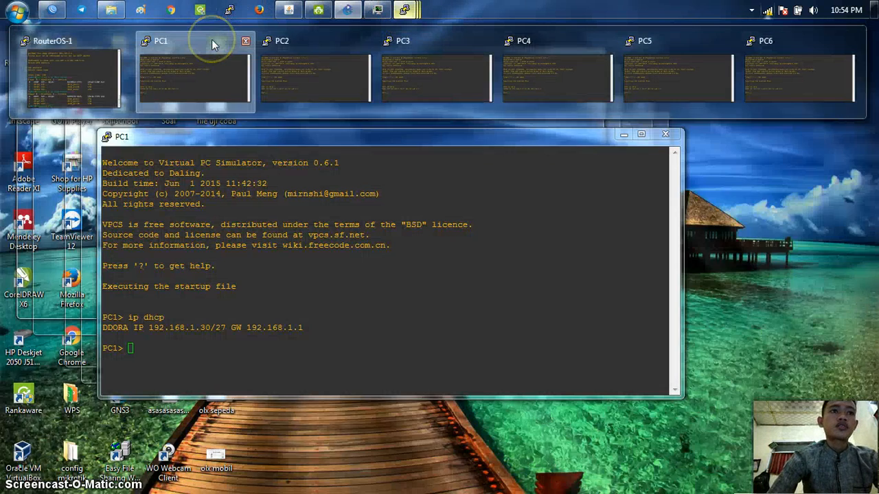
pyautogui.click(212, 40)
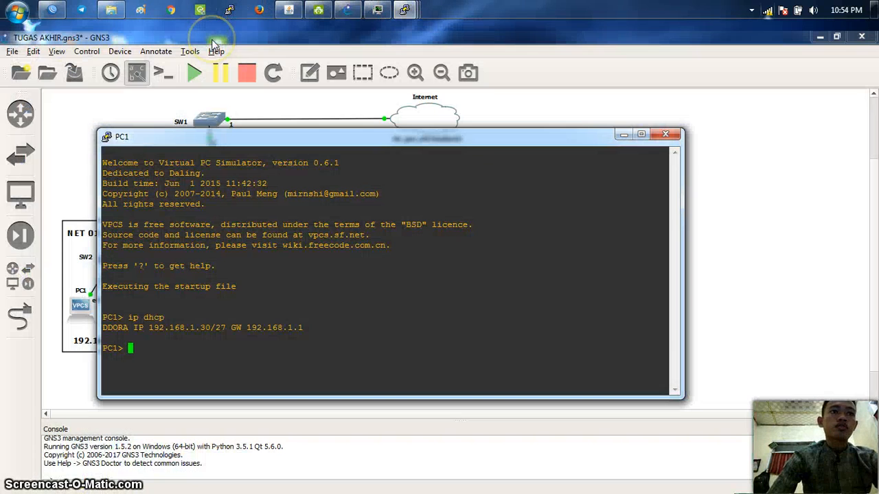
pyautogui.moveTo(341, 143); pyautogui.dragTo(531, 66)
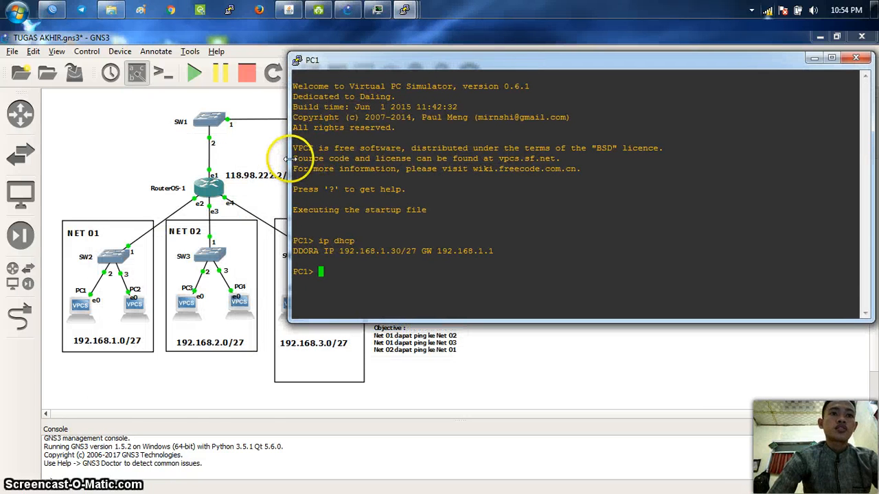
pyautogui.moveTo(323, 59); pyautogui.dragTo(508, 60)
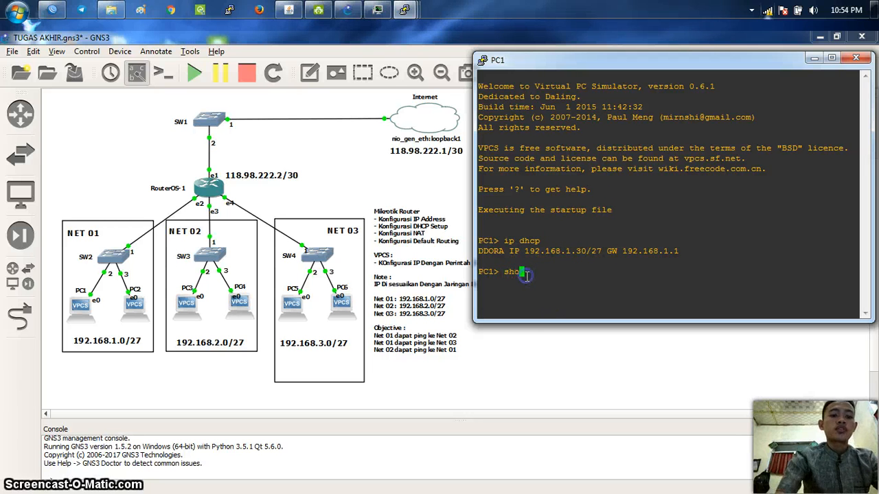
pyautogui.press('Return')
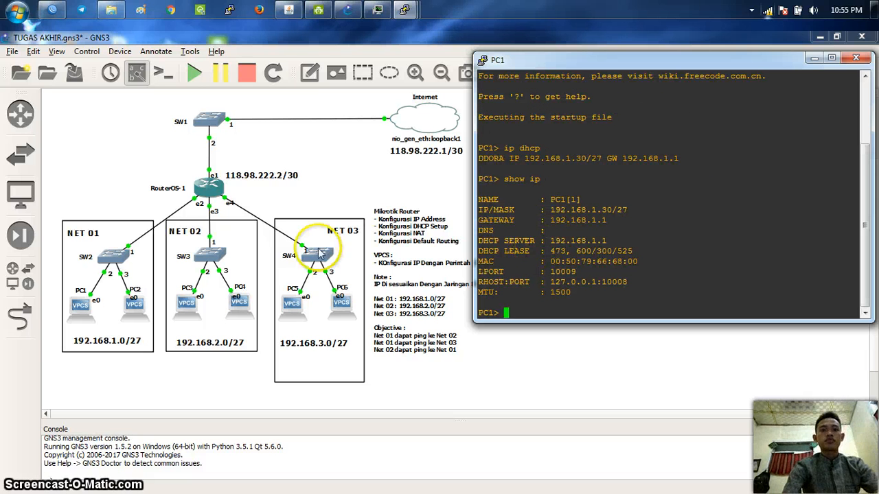
# Switch to PC2's console and display its IP configuration with show ip
pyautogui.moveTo(403, 8)
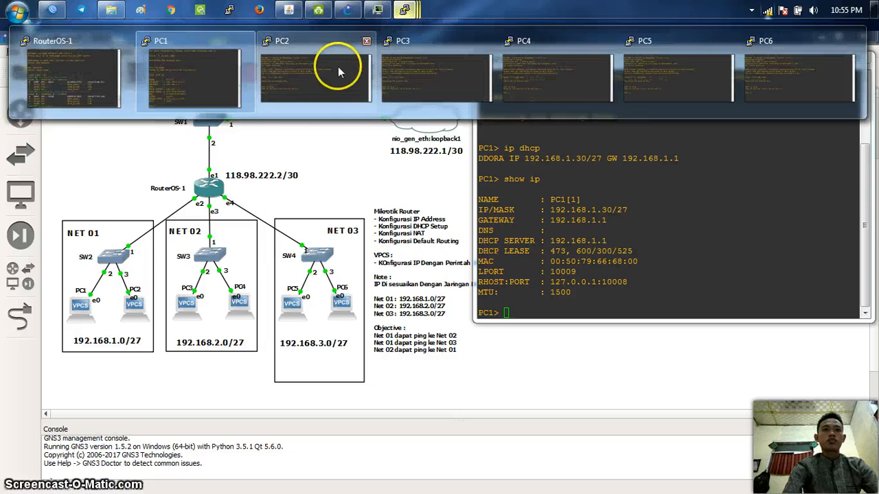
pyautogui.click(325, 64)
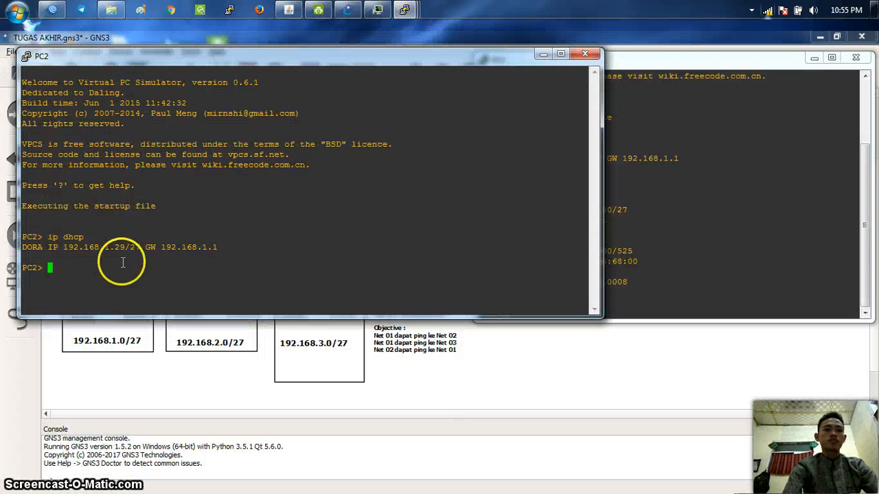
pyautogui.write('sho')
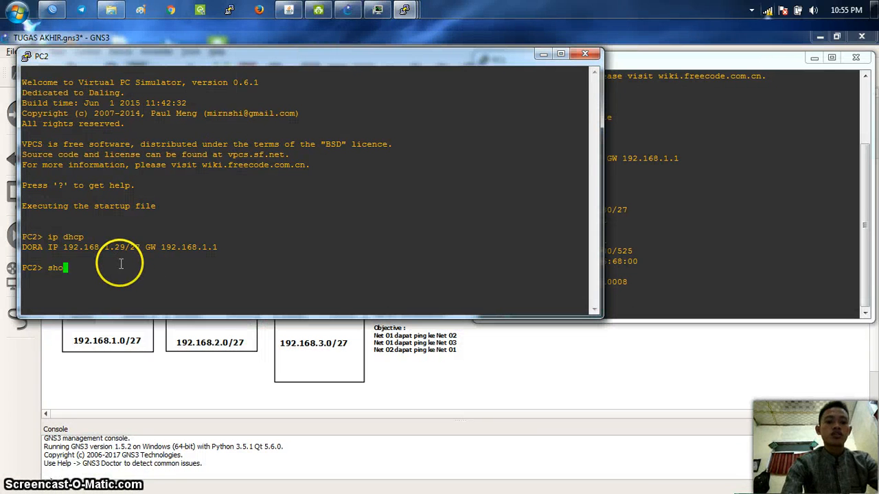
pyautogui.write('w ip')
pyautogui.press('Return')
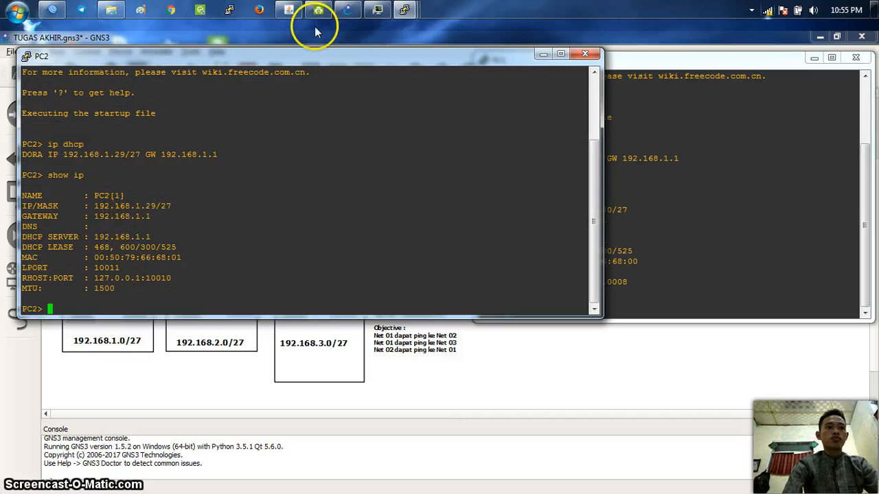
# Minimize PC2's console, narrow PC3's console and move it off the three networks, and run show ip on PC3
pyautogui.click(405, 12)
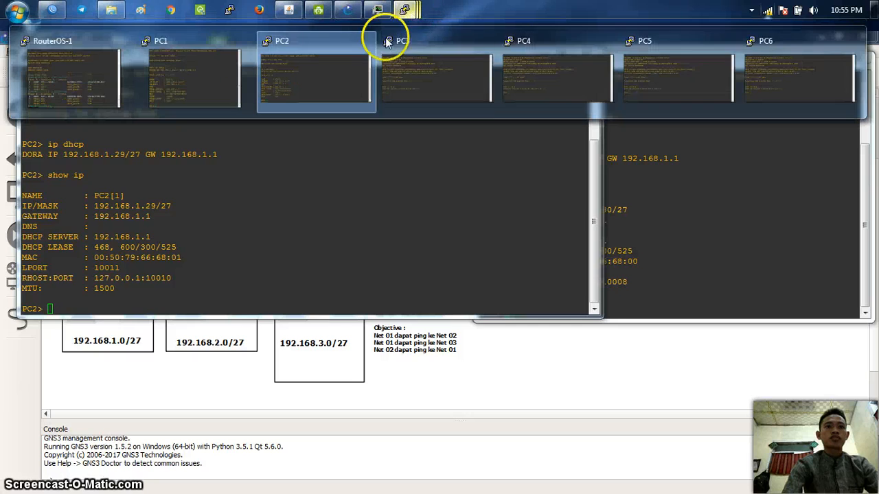
pyautogui.click(411, 41)
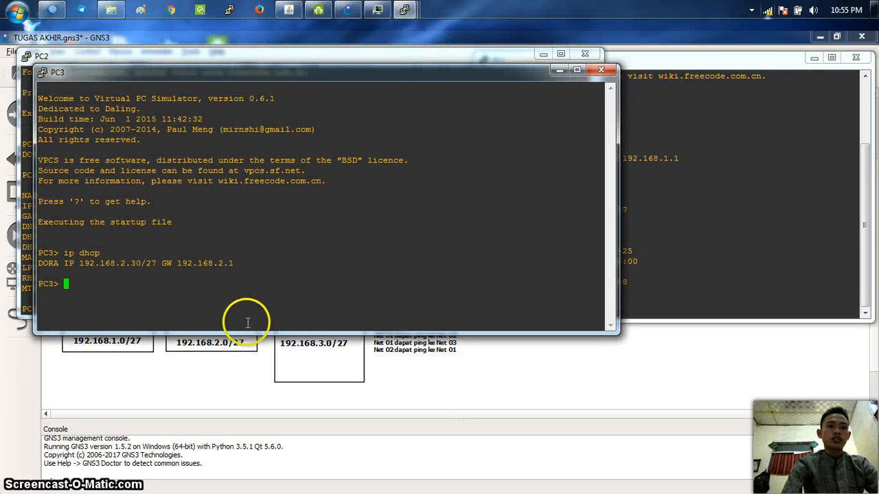
pyautogui.click(543, 54)
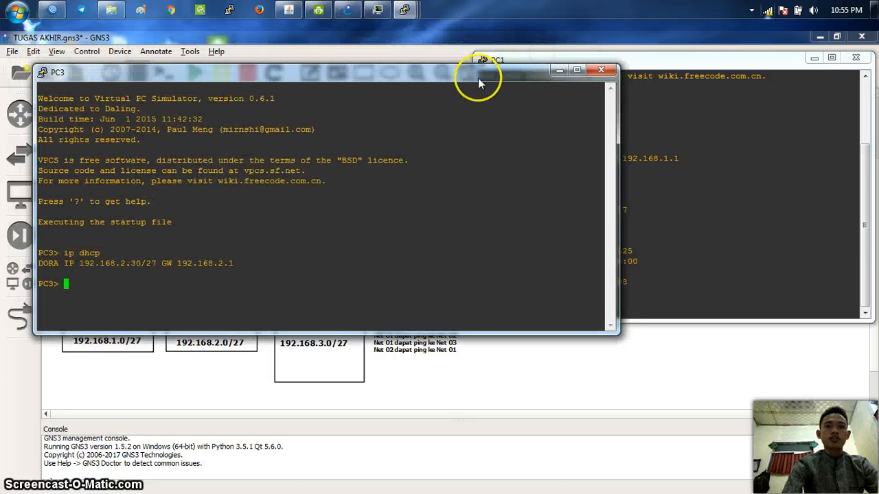
pyautogui.doubleClick(478, 76)
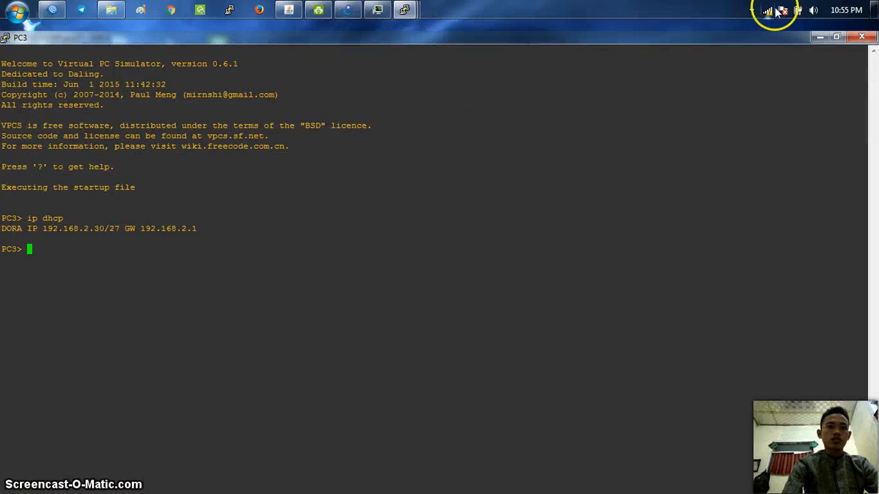
pyautogui.click(837, 37)
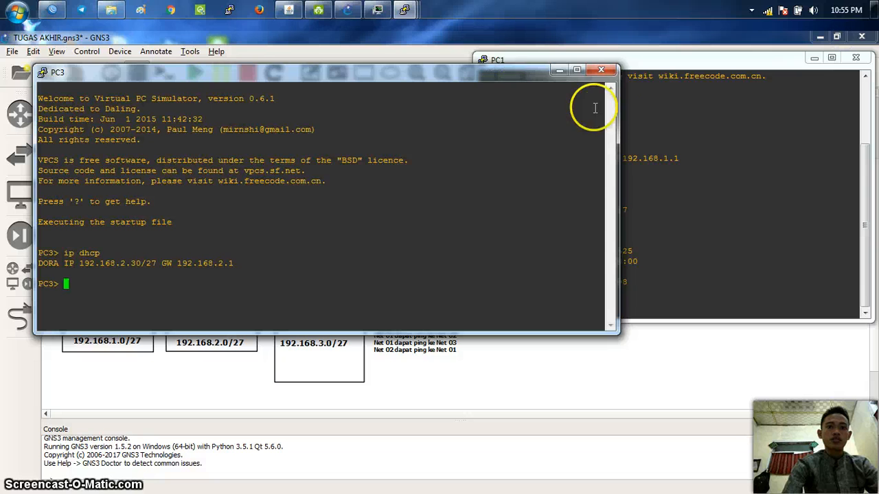
pyautogui.moveTo(619, 108); pyautogui.dragTo(448, 114)
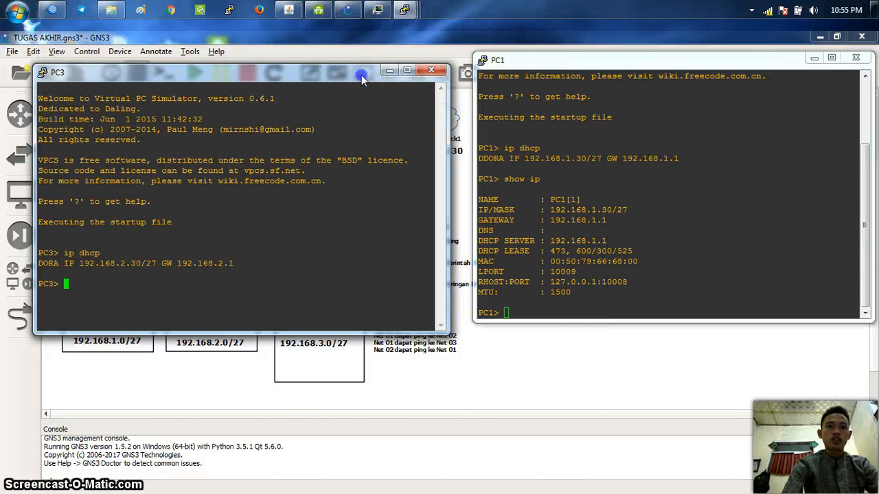
pyautogui.moveTo(362, 79); pyautogui.dragTo(742, 61)
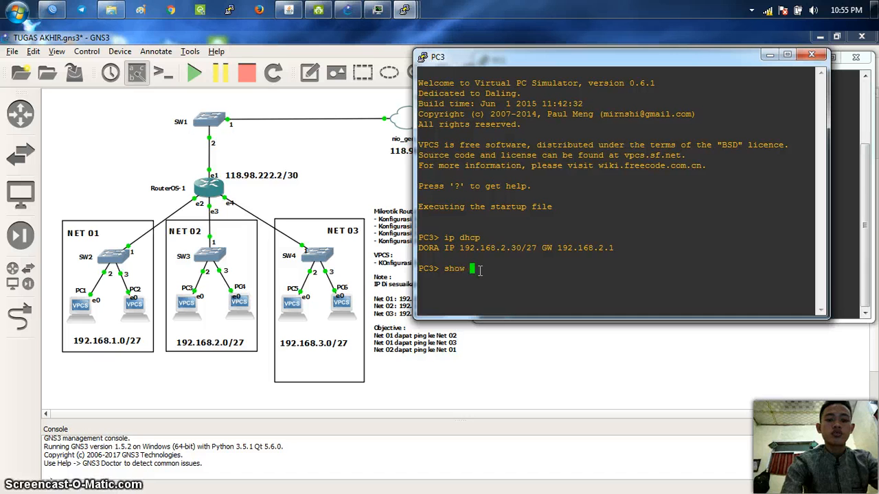
pyautogui.press('Return')
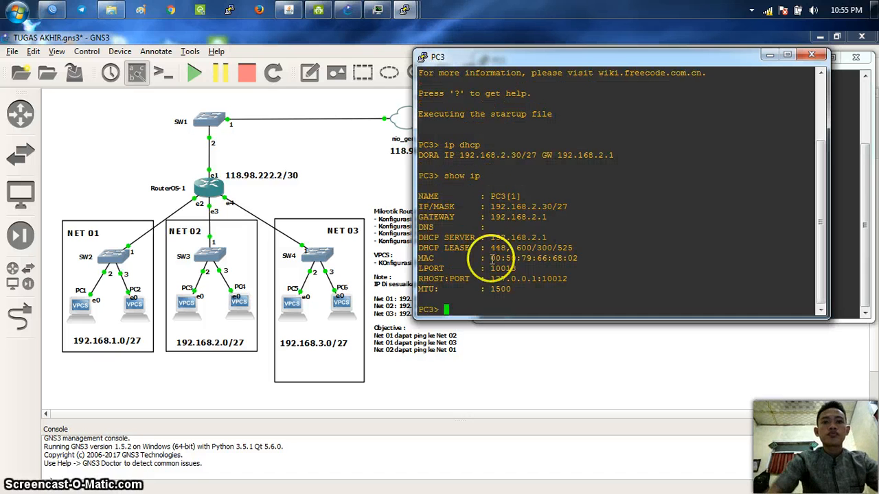
# Switch to PC4's console and display its IP configuration with show ip
pyautogui.moveTo(405, 9)
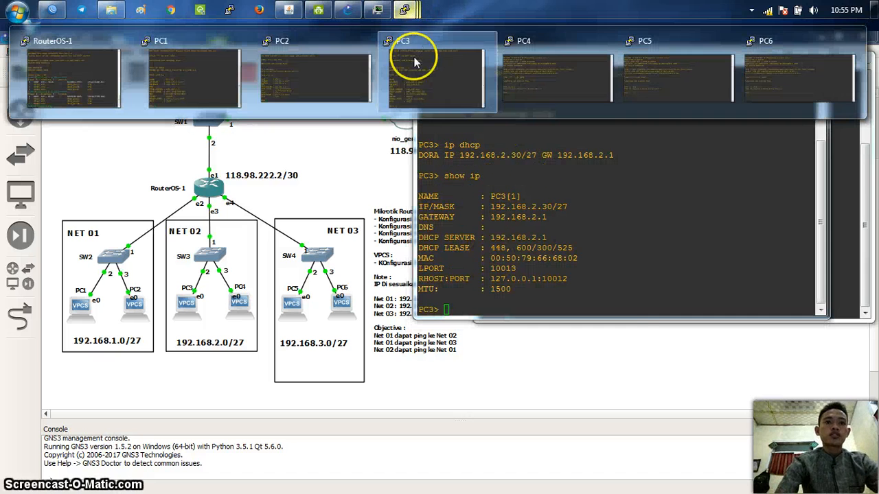
pyautogui.click(522, 74)
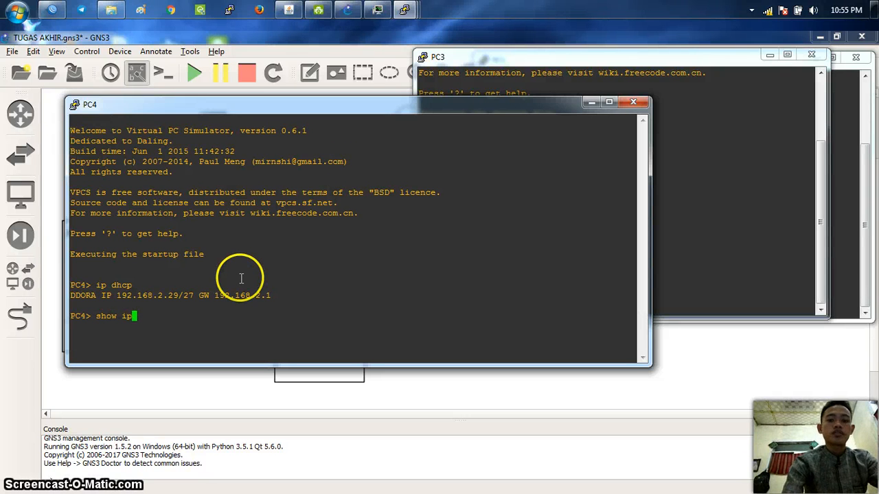
pyautogui.write('show ip')
pyautogui.press('Return')
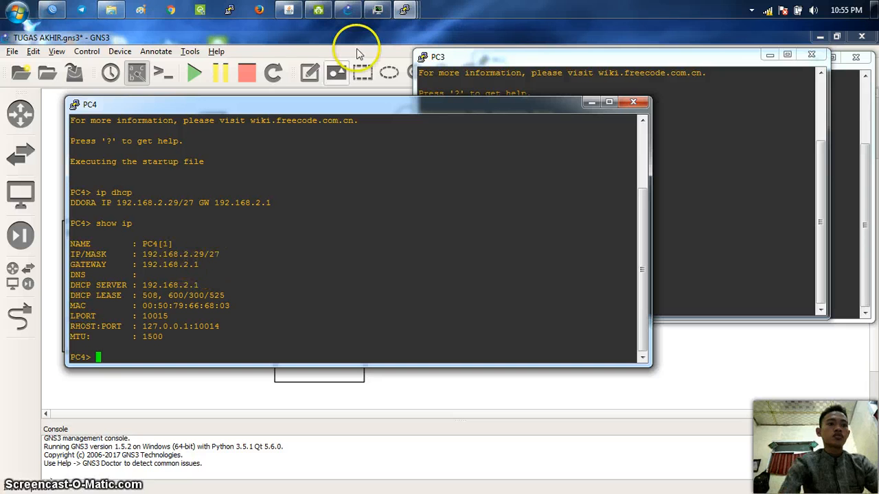
# Bring up PC5's console and run show ip to check its address and gateway
pyautogui.moveTo(405, 10)
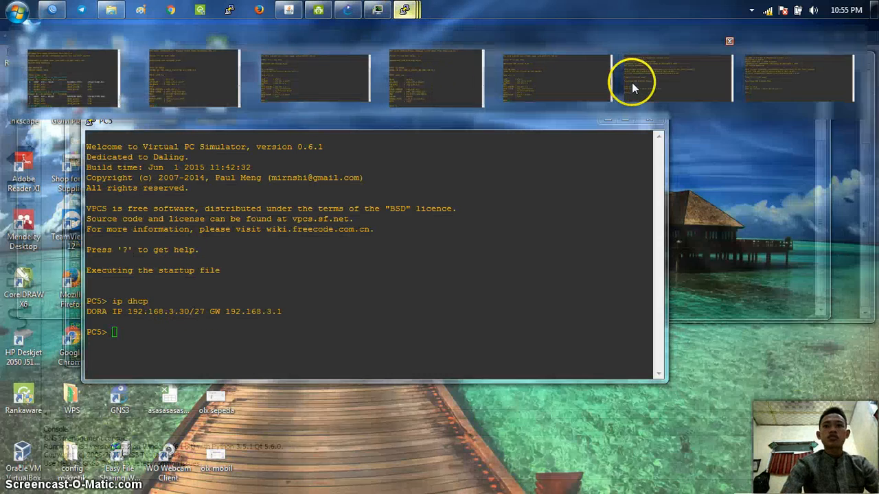
pyautogui.click(632, 83)
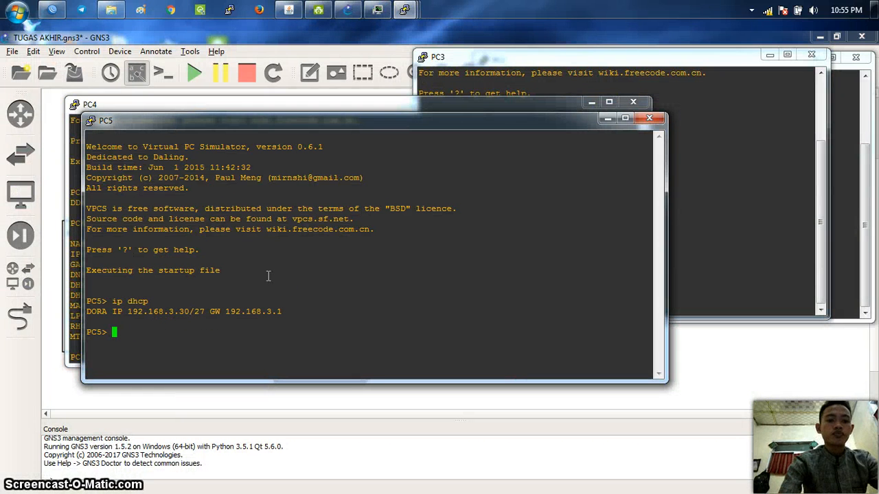
pyautogui.write('show ip')
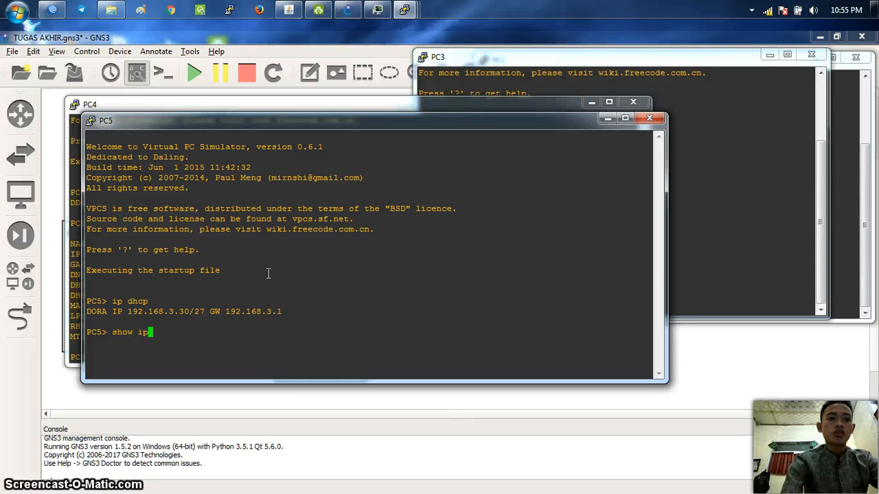
pyautogui.press('Return')
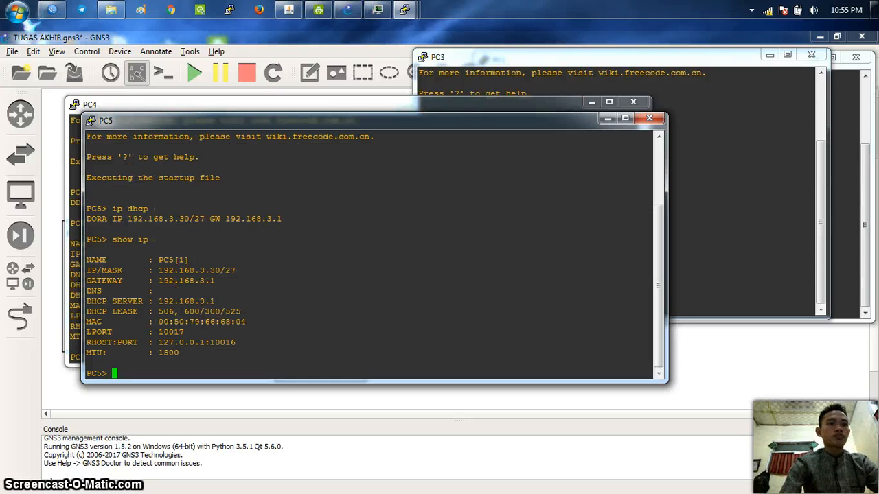
# Switch to PC6's console and run show ip to check its DHCP address and gateway
pyautogui.click(404, 9)
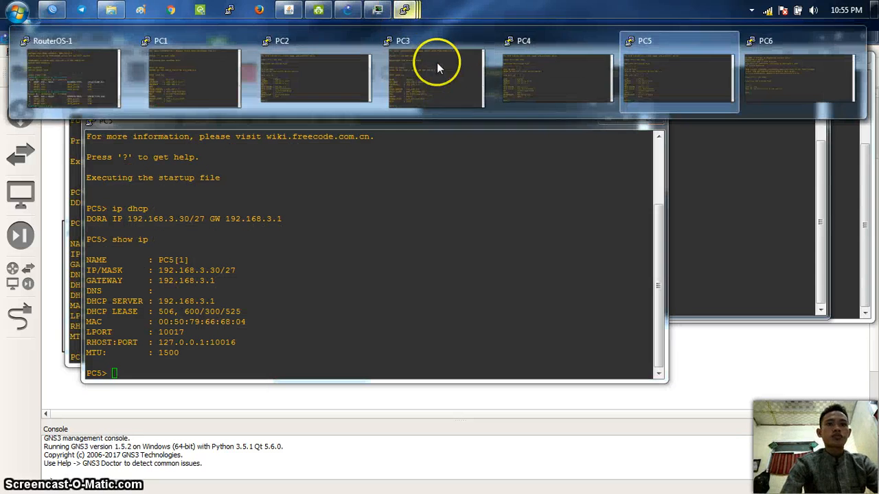
pyautogui.click(767, 74)
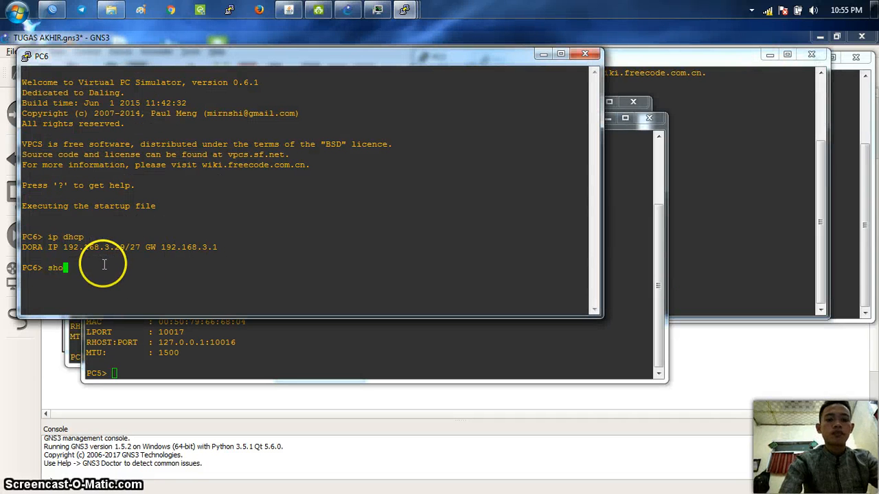
pyautogui.write('show ip')
pyautogui.press('Return')
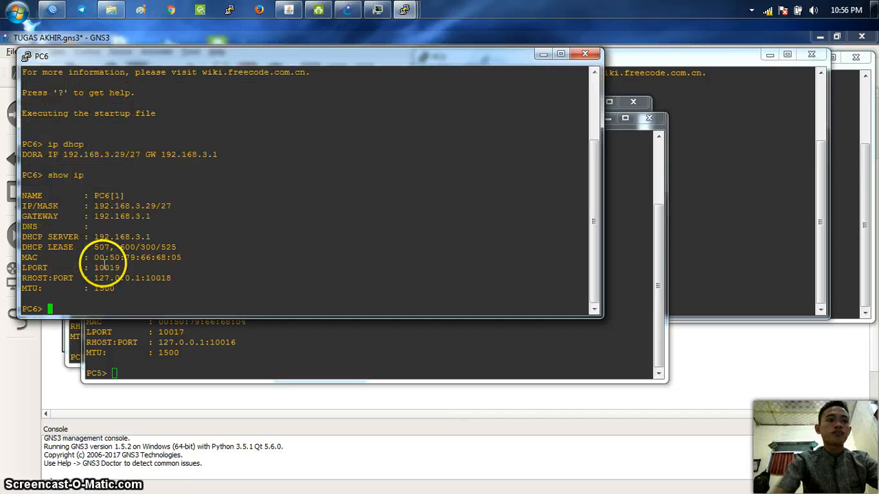
# Minimize the open PC6, PC5, PC4, PC3 and PC1 consoles to uncover the whole topology
pyautogui.click(543, 54)
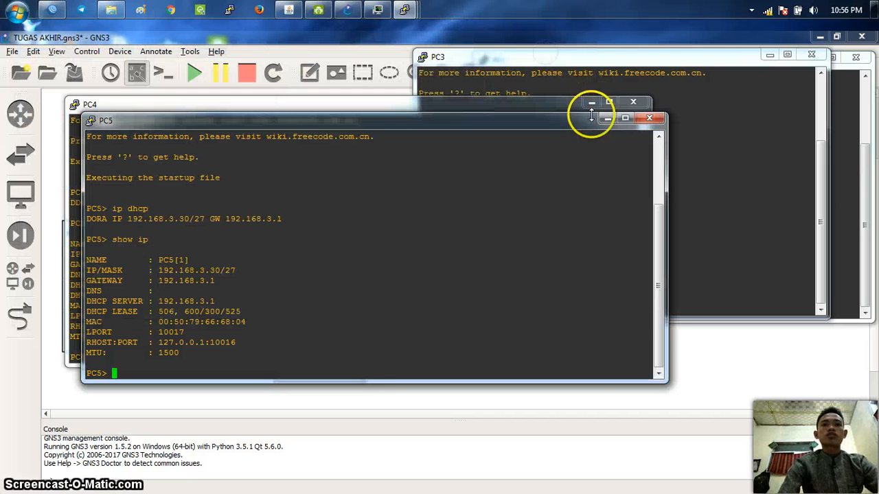
pyautogui.click(607, 118)
pyautogui.click(591, 102)
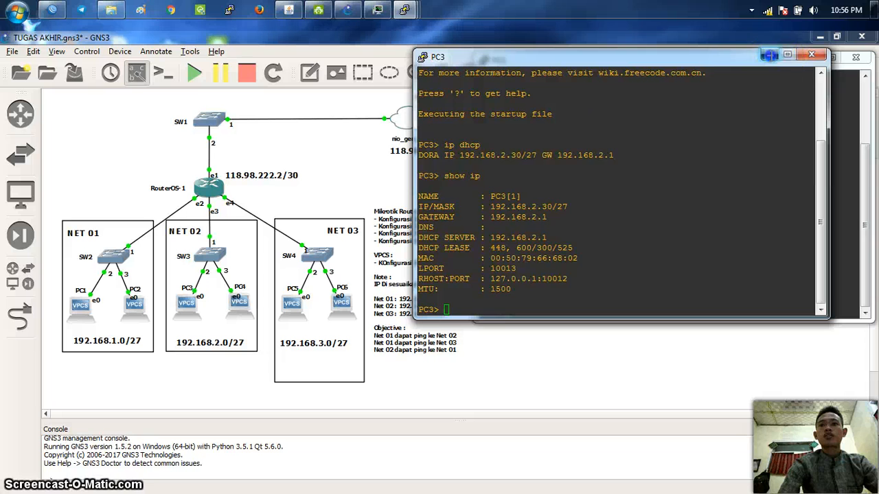
pyautogui.click(769, 54)
pyautogui.click(812, 57)
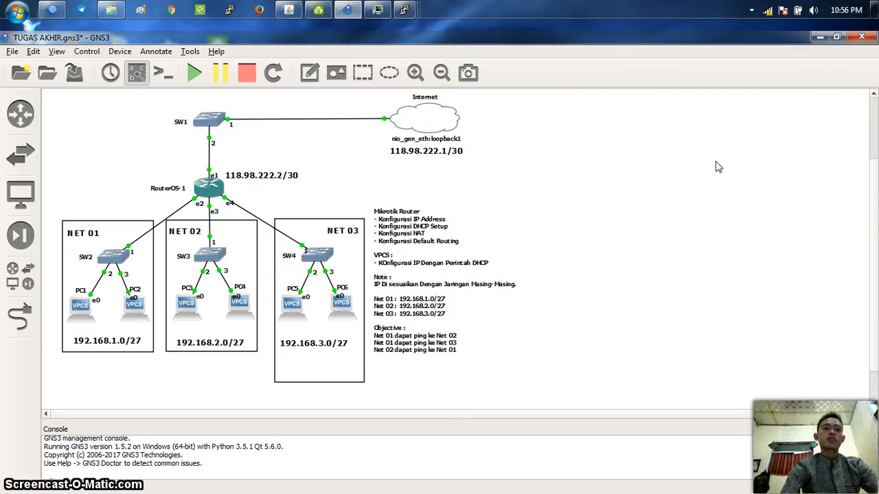
pyautogui.click(583, 227)
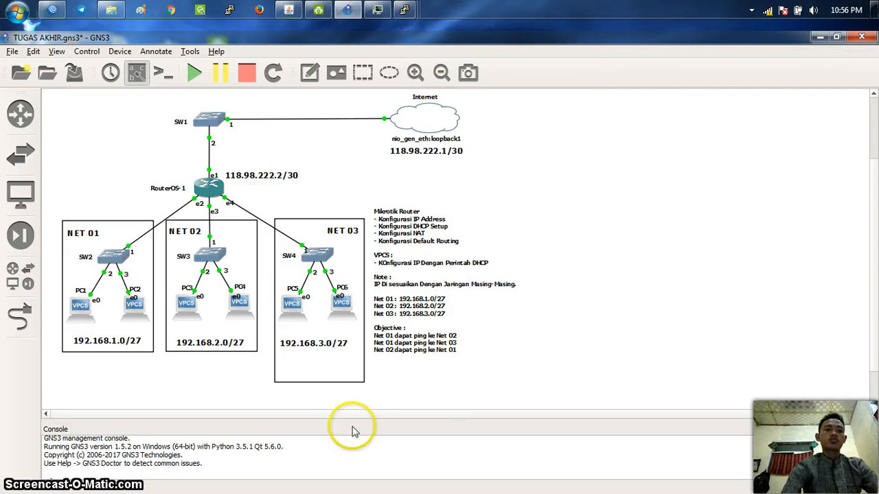
# Delete the oversized rectangle around NET 03 and replace it with a duplicate of NET 02's rectangle placed around NET 03's devices
pyautogui.click(322, 382)
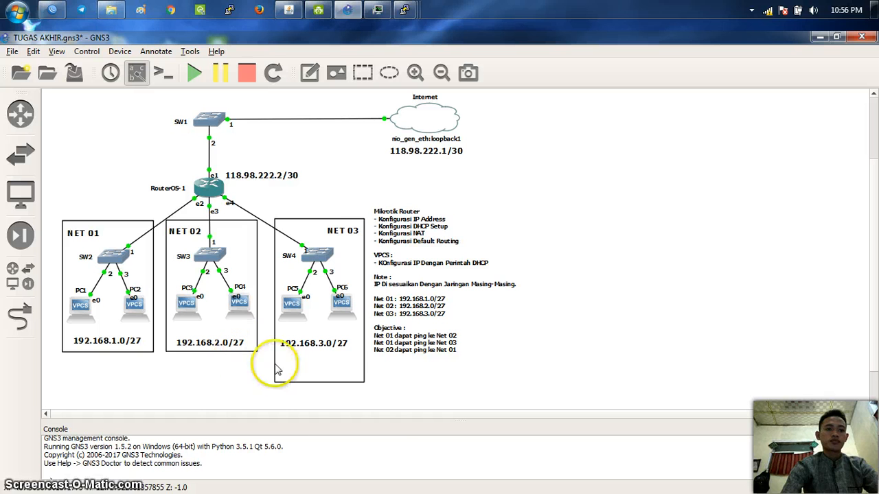
pyautogui.rightClick(291, 382)
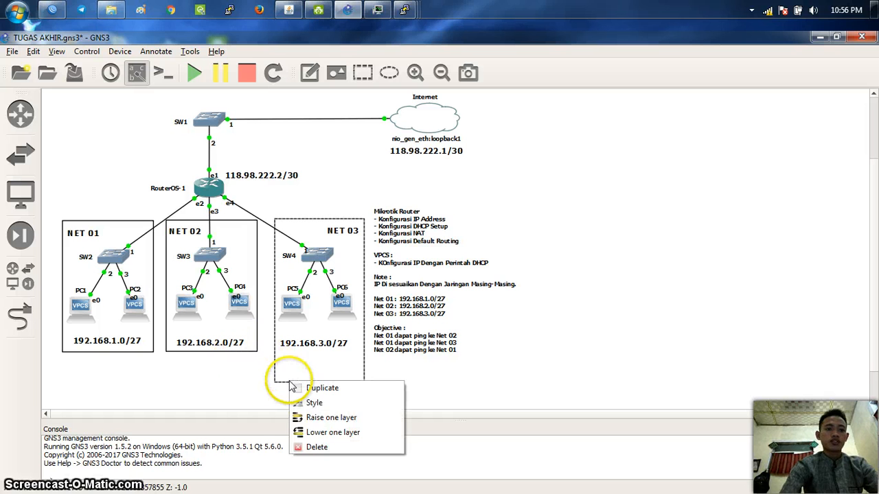
pyautogui.click(315, 448)
pyautogui.rightClick(250, 351)
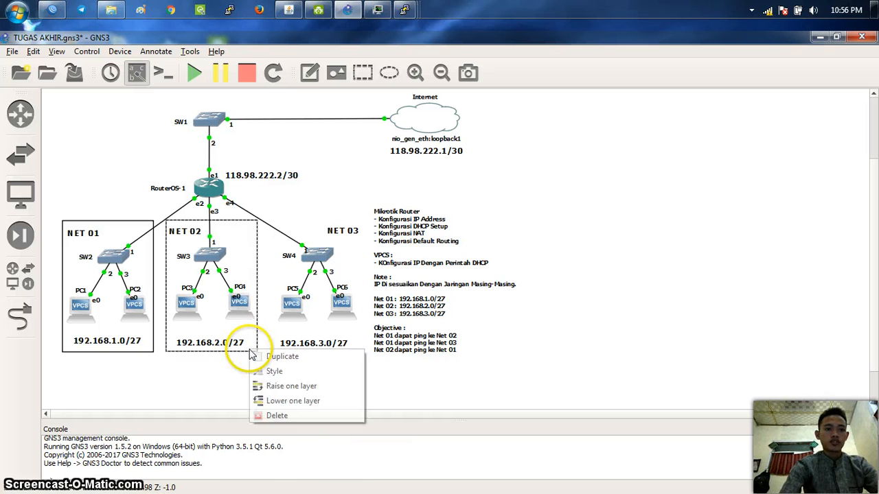
pyautogui.click(274, 356)
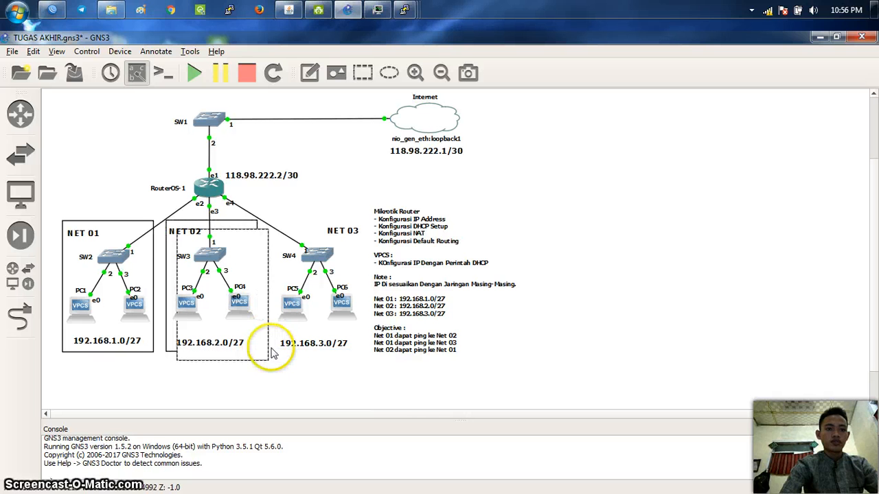
pyautogui.moveTo(270, 353); pyautogui.dragTo(360, 341)
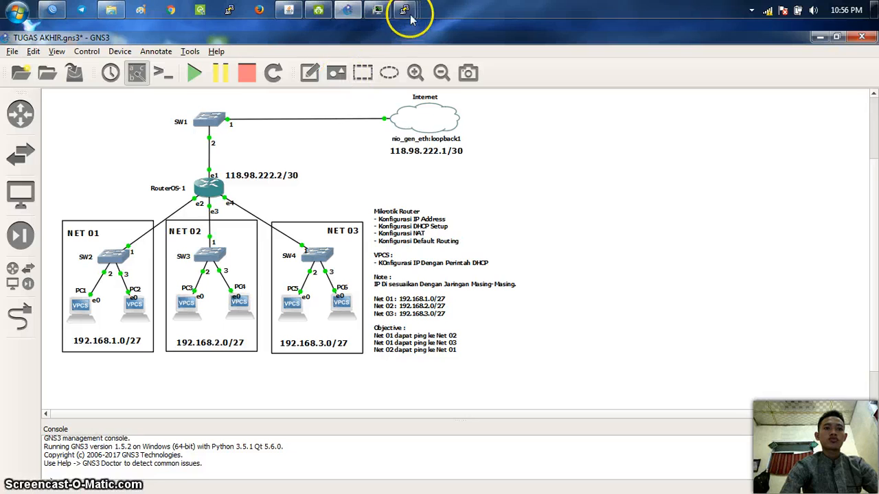
# Bring up the PC1 and PC3 consoles and move PC3's console beside PC1's
pyautogui.moveTo(406, 10)
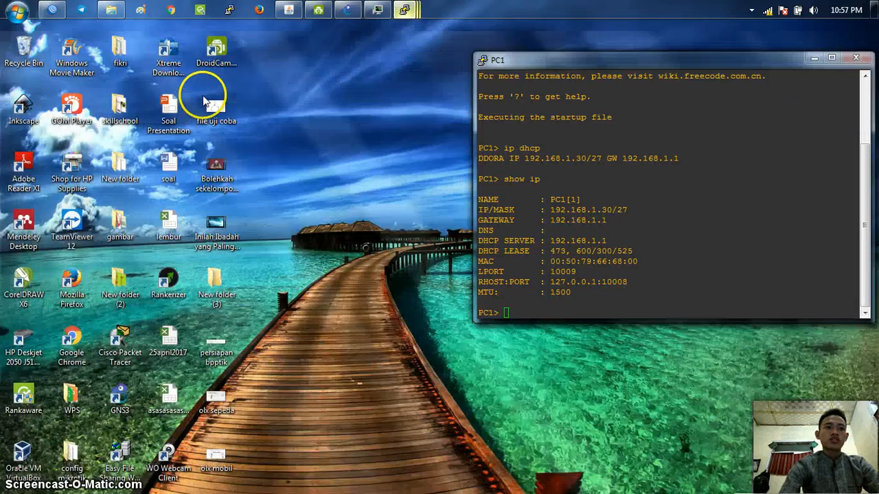
pyautogui.click(216, 89)
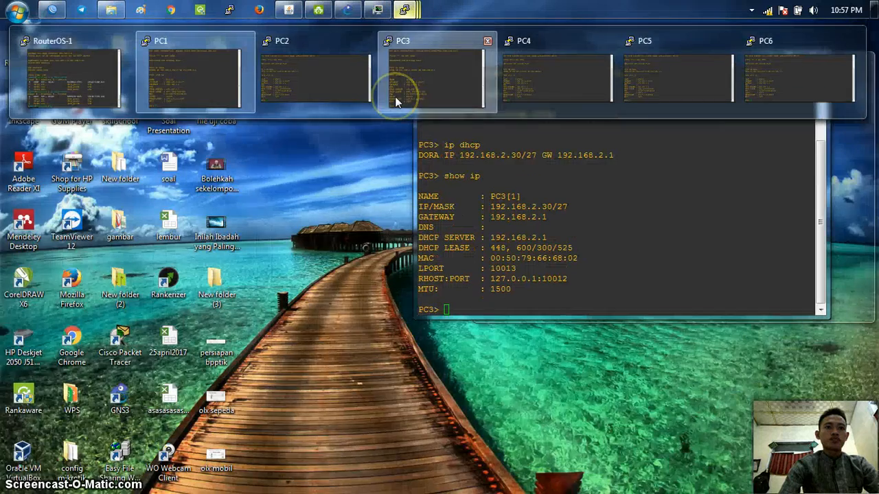
pyautogui.click(394, 96)
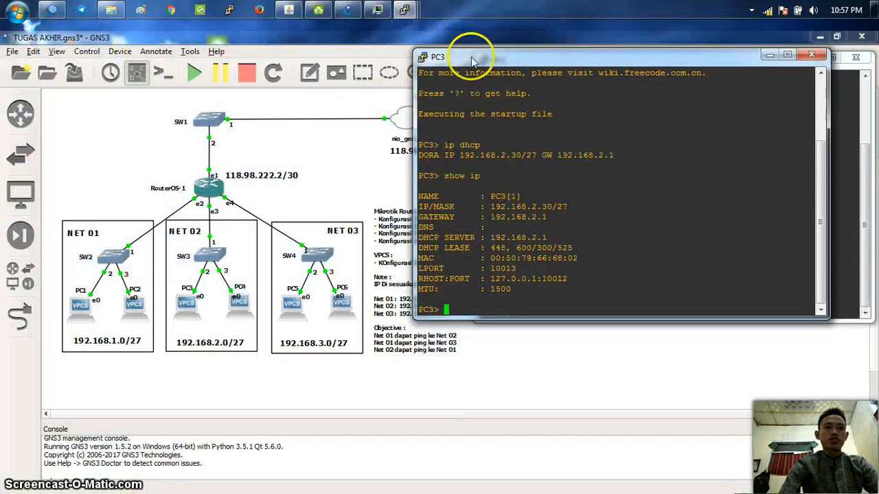
pyautogui.moveTo(486, 60); pyautogui.dragTo(102, 60)
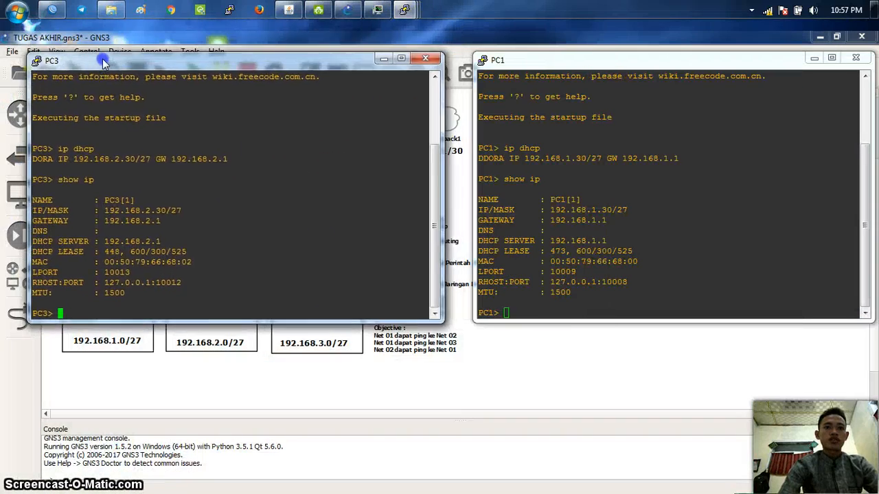
# Ping PC3 at 192.168.2.30 from PC1's console, and repeat the same ping once
pyautogui.click(512, 314)
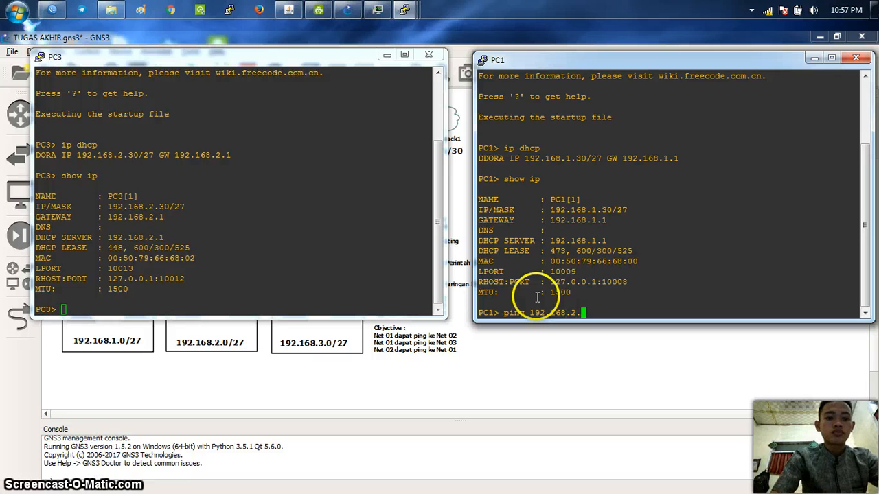
pyautogui.press('Return')
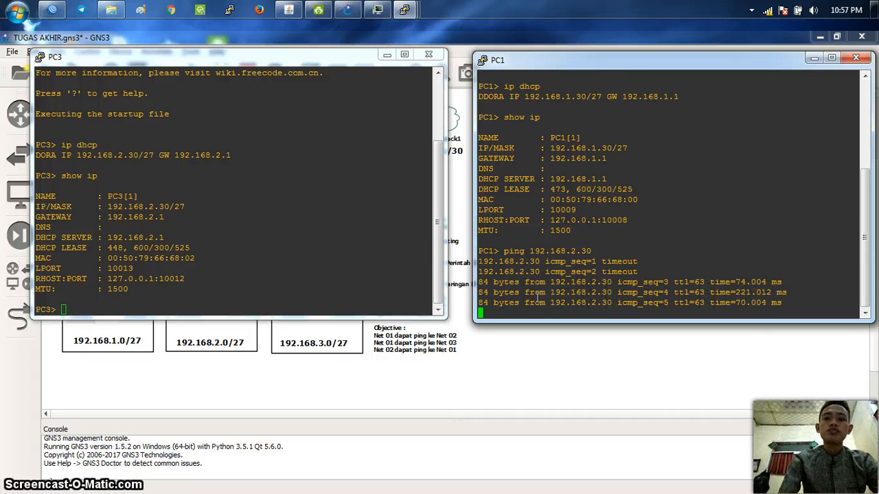
pyautogui.press('Up')
pyautogui.press('Return')
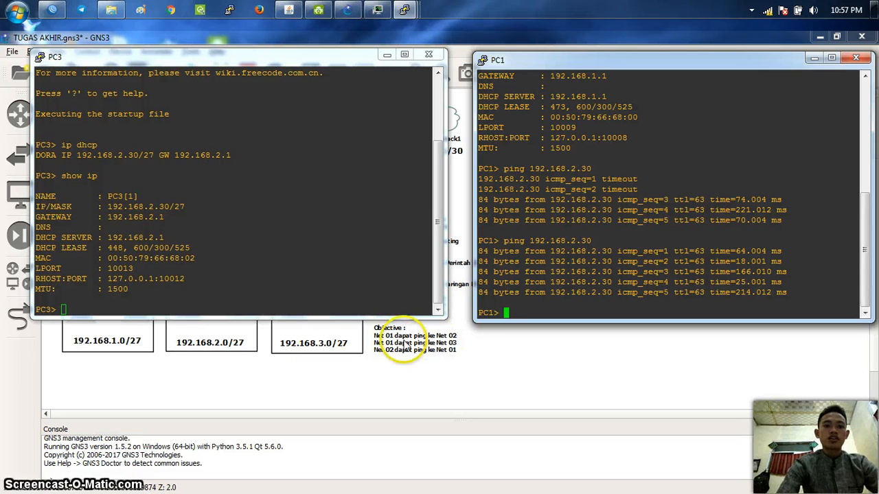
# Minimize PC3's console, bring up PC5's console, and narrow and move it to fit beside PC1's
pyautogui.click(387, 54)
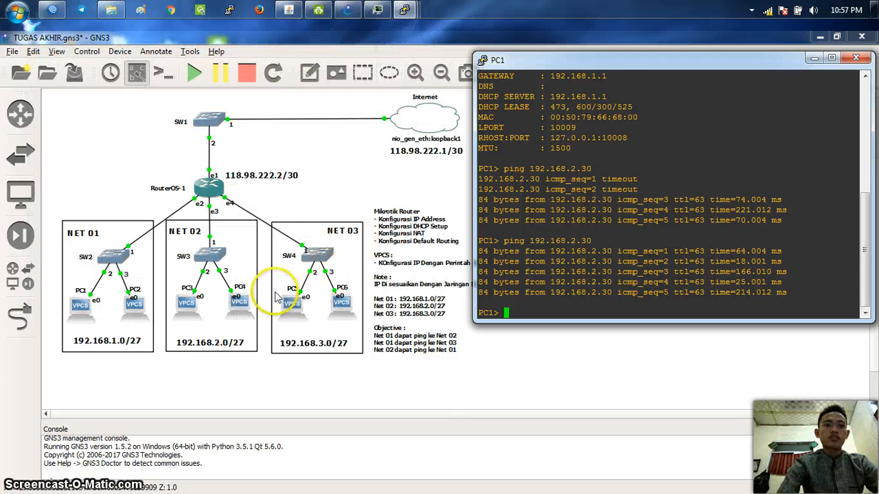
pyautogui.moveTo(405, 10)
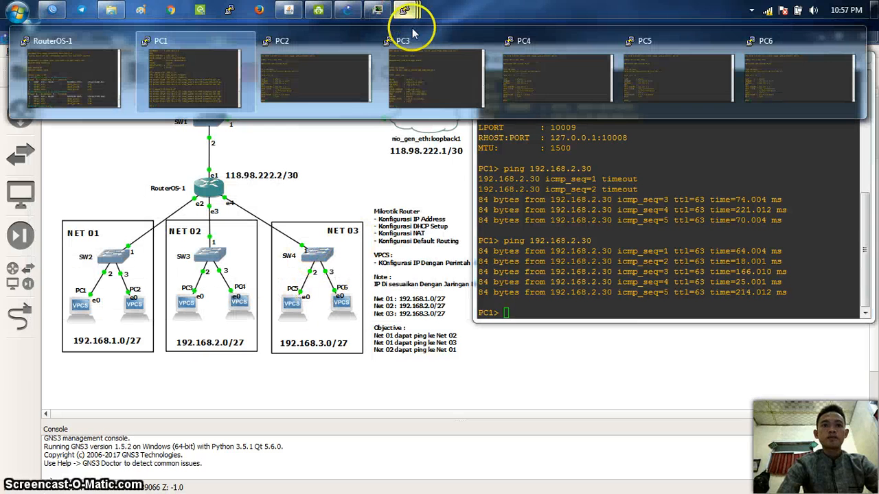
pyautogui.click(635, 77)
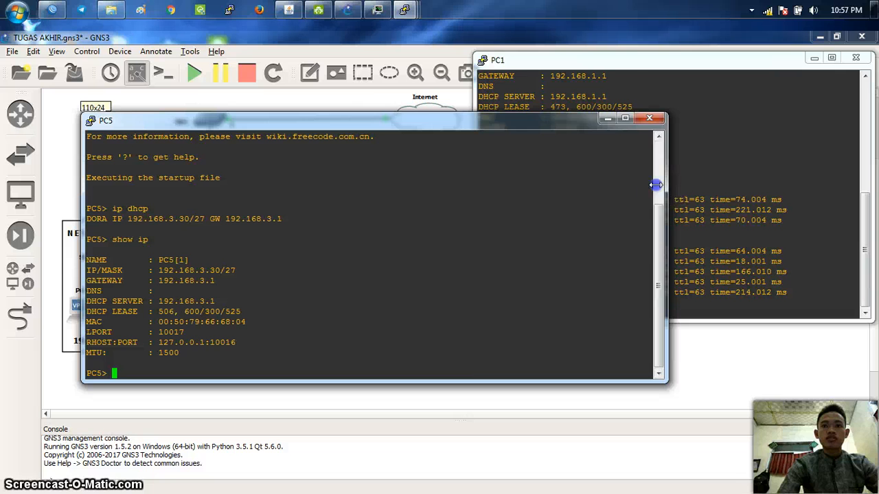
pyautogui.moveTo(656, 185); pyautogui.dragTo(471, 185)
pyautogui.moveTo(363, 122); pyautogui.dragTo(326, 49)
# Ping PC5 at 192.168.3.30 from PC1's console, and repeat the same ping once
pyautogui.click(516, 311)
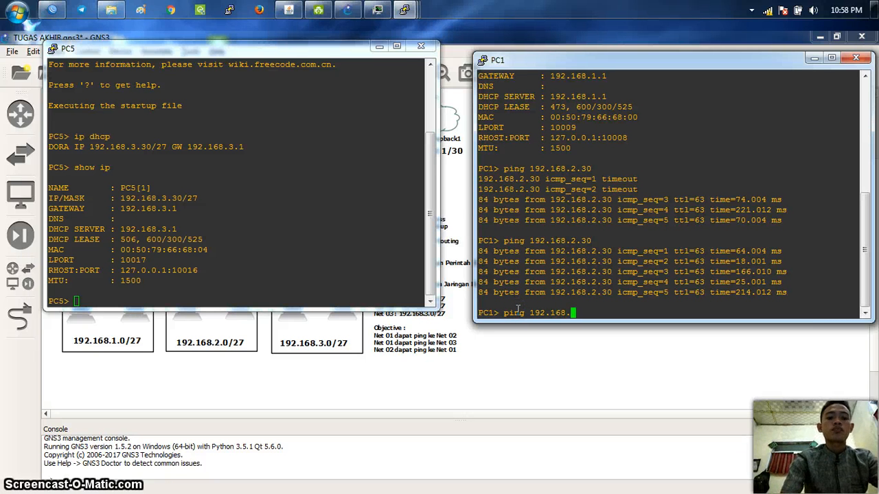
pyautogui.write('ping 192.168.3.30')
pyautogui.press('Return')
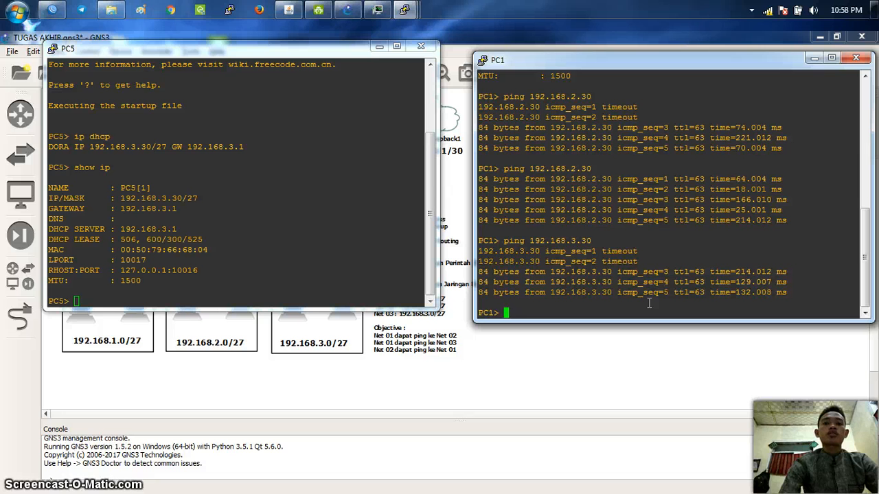
pyautogui.press('Return')
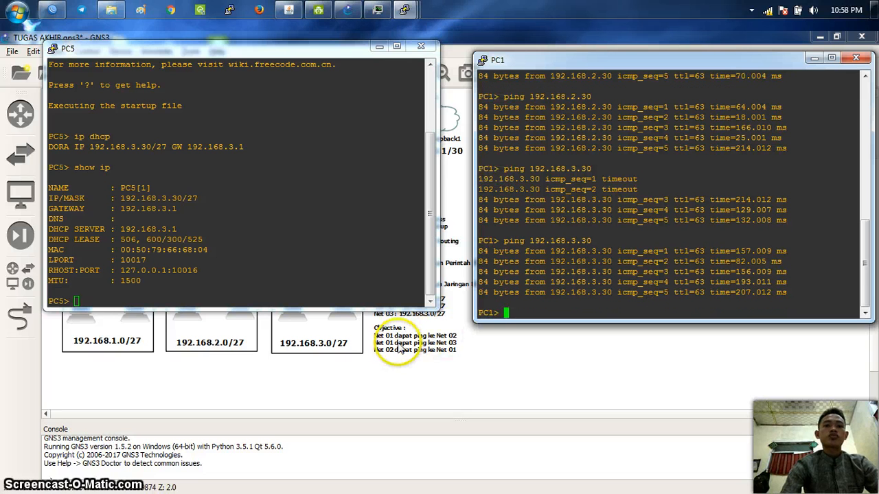
# Minimize the PC5 and PC1 consoles, bring up PC4's console, and resize and move it clear of the three networks
pyautogui.click(377, 47)
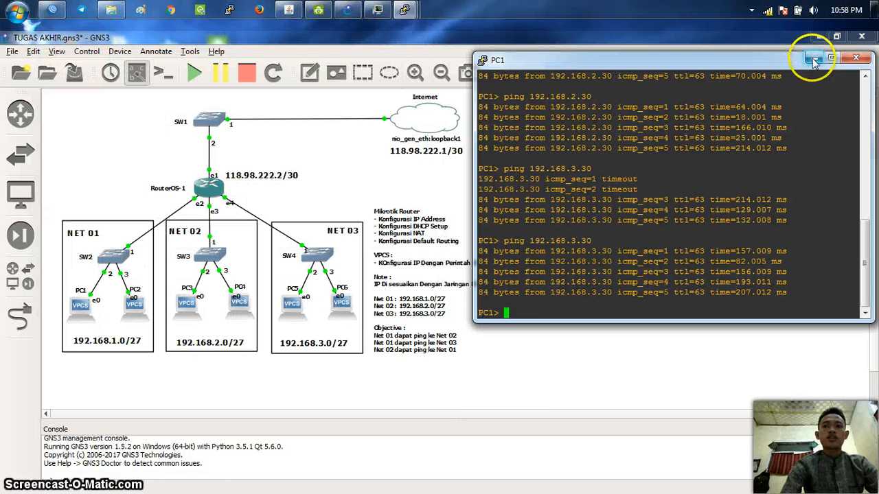
pyautogui.click(814, 60)
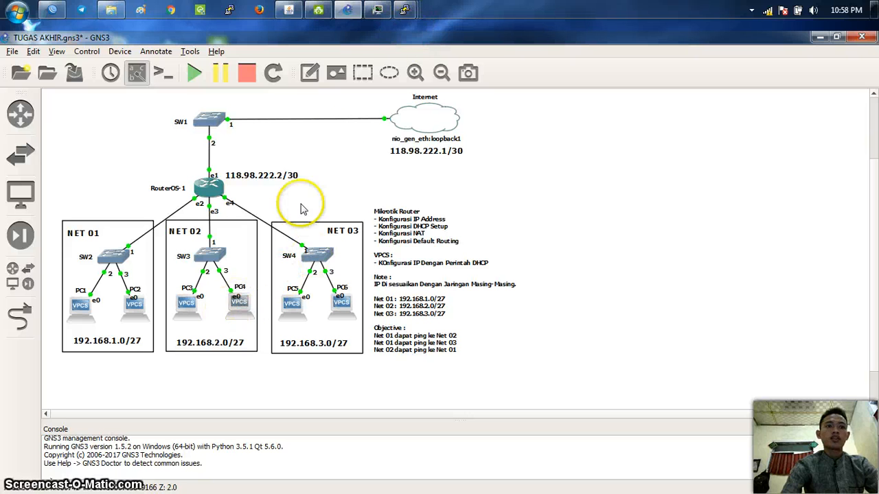
pyautogui.moveTo(405, 10)
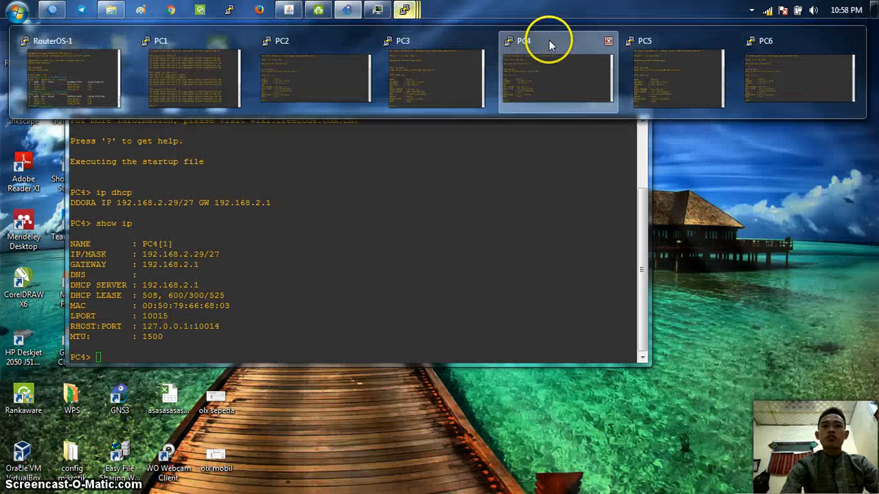
pyautogui.click(549, 40)
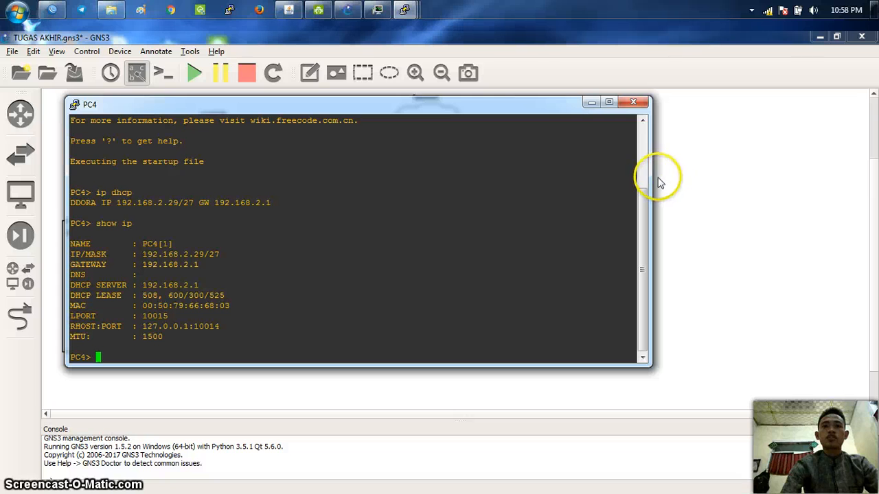
pyautogui.moveTo(648, 177); pyautogui.dragTo(445, 179)
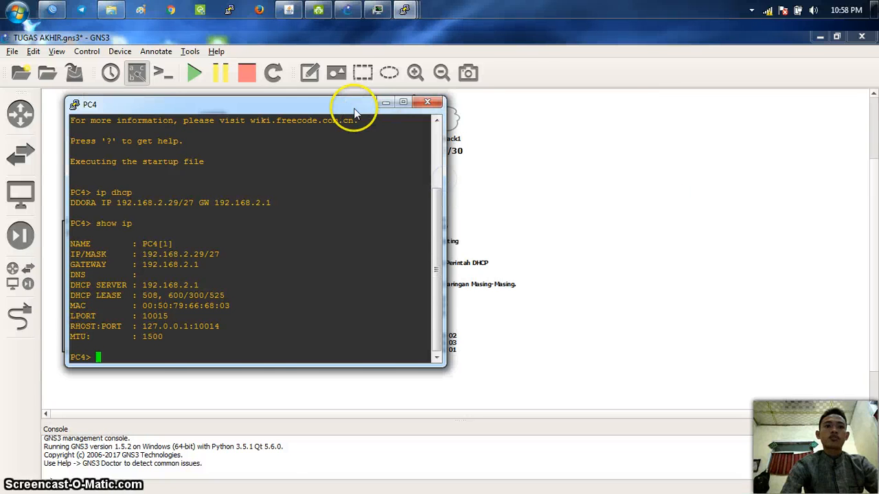
pyautogui.moveTo(355, 113); pyautogui.dragTo(770, 62)
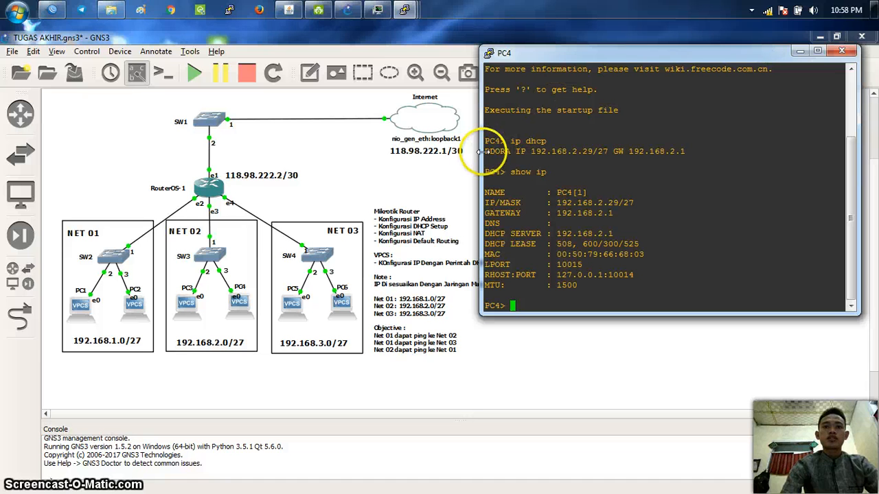
pyautogui.moveTo(484, 151); pyautogui.dragTo(453, 151)
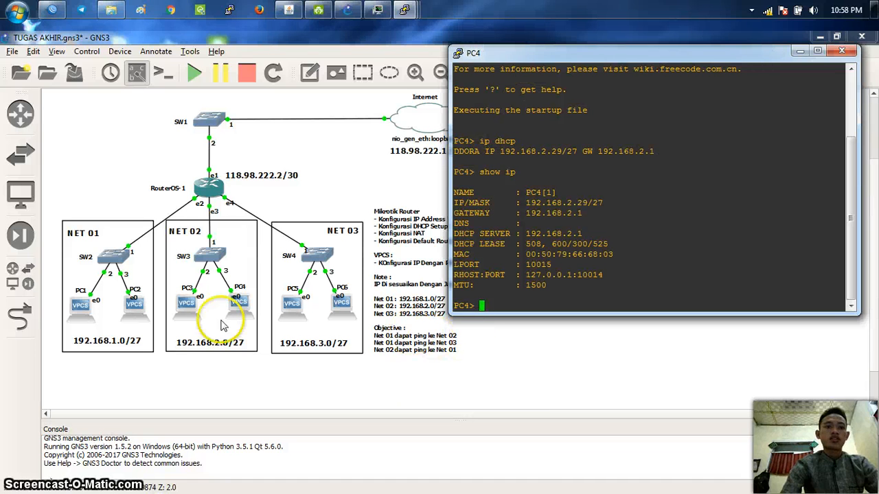
# Bring up PC2's console and narrow it to 70 columns so that it fits beside PC4's
pyautogui.moveTo(412, 11)
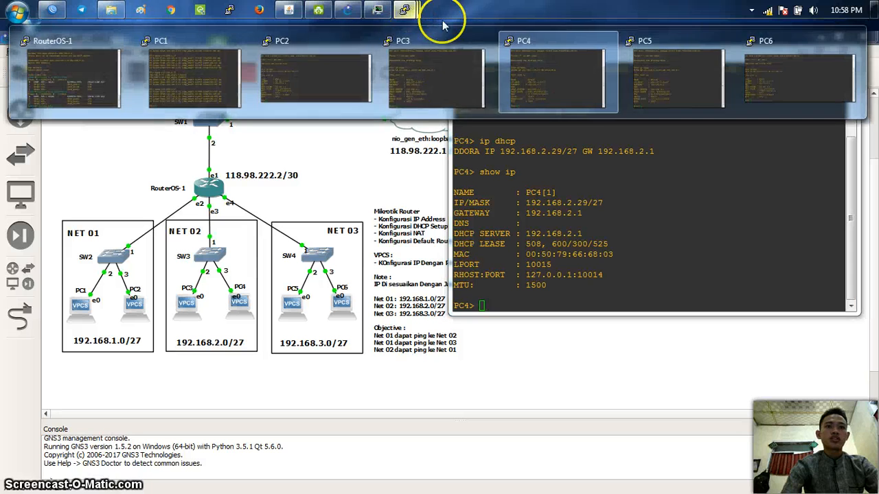
pyautogui.click(346, 74)
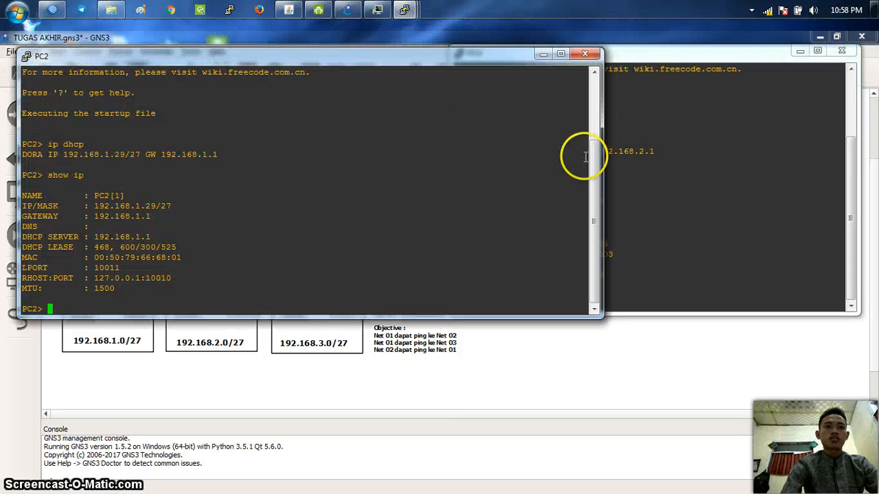
pyautogui.moveTo(601, 170); pyautogui.dragTo(396, 178)
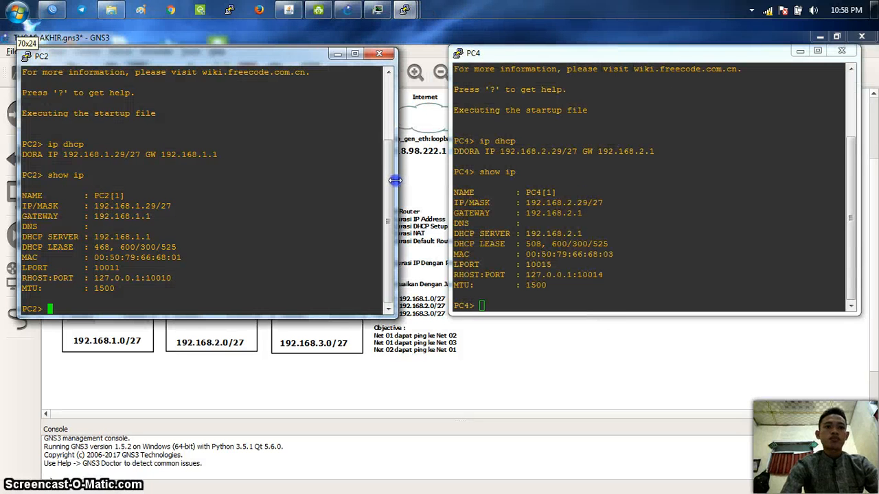
# Ping PC2 at 192.168.1.29 twice from PC4's console, and minimize the PC2 and PC4 consoles
pyautogui.click(504, 305)
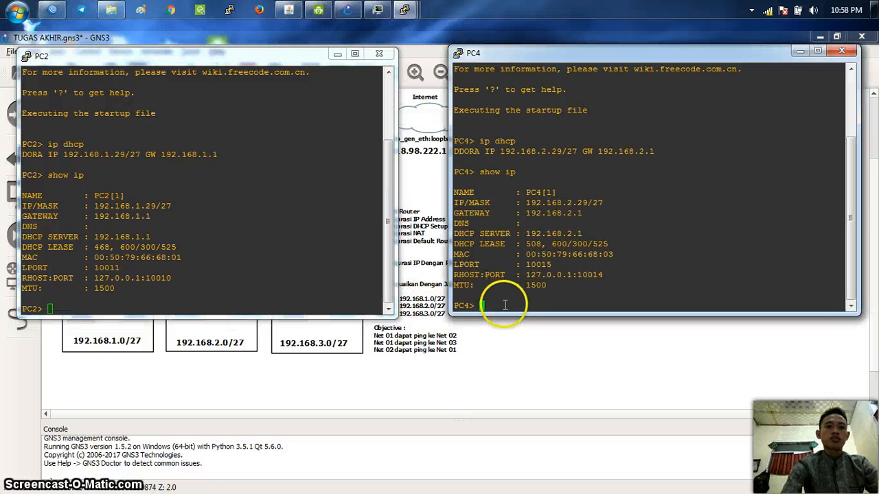
pyautogui.write('ping')
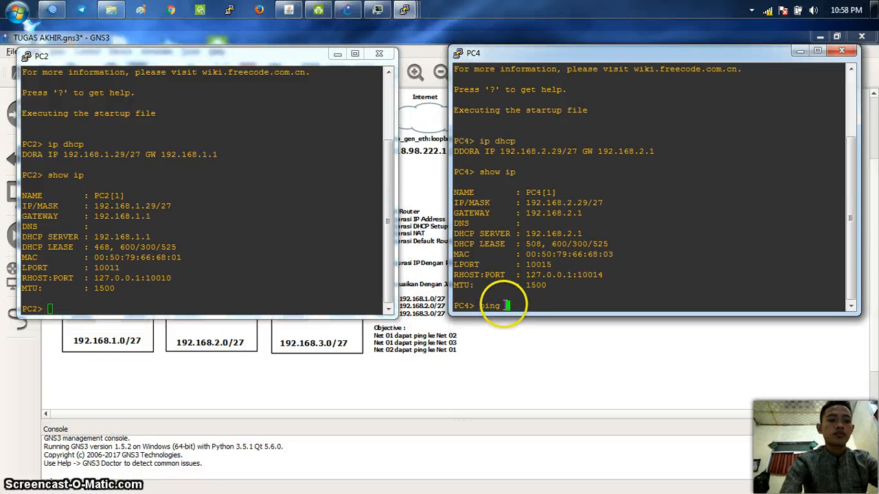
pyautogui.write(' 192.168.')
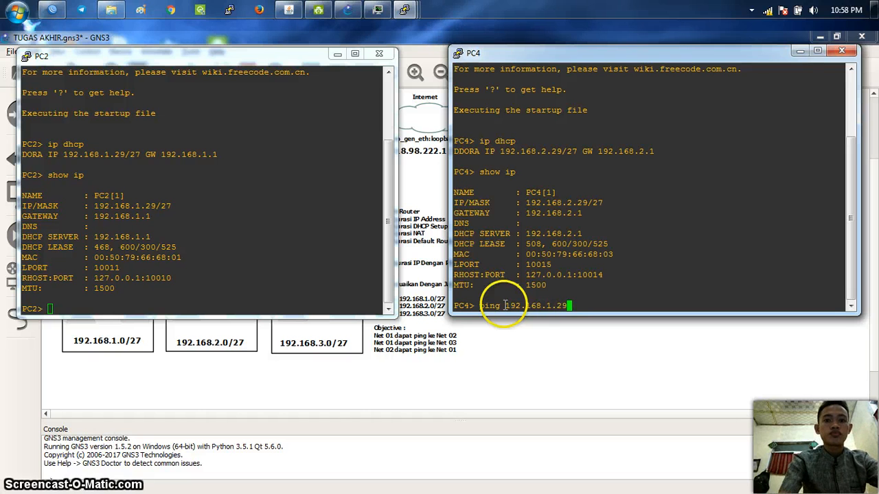
pyautogui.write('1.29')
pyautogui.press('Return')
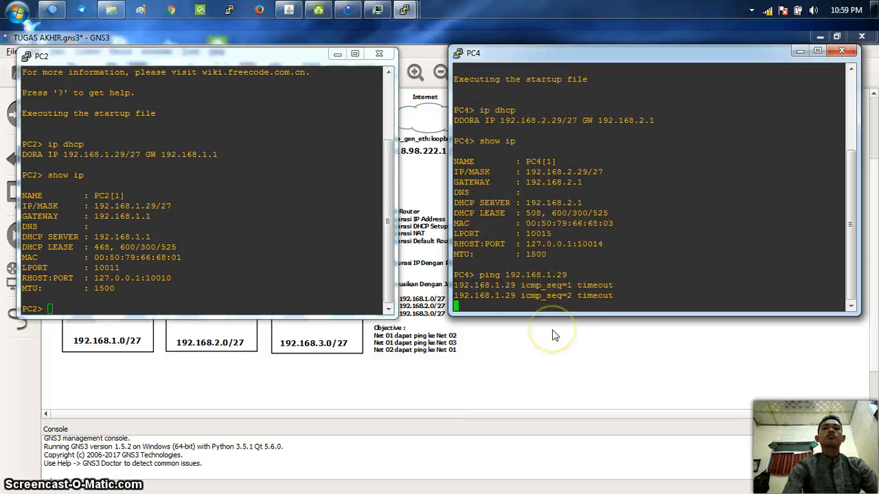
pyautogui.click(659, 321)
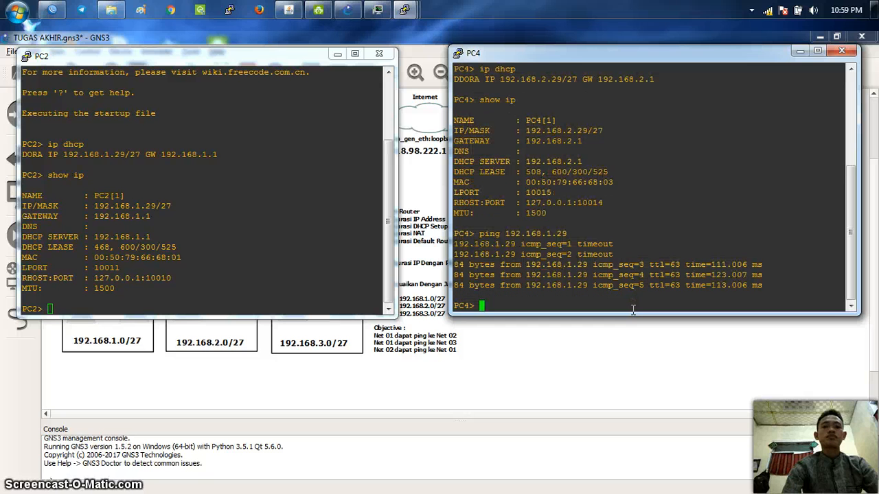
pyautogui.press('Up')
pyautogui.press('Return')
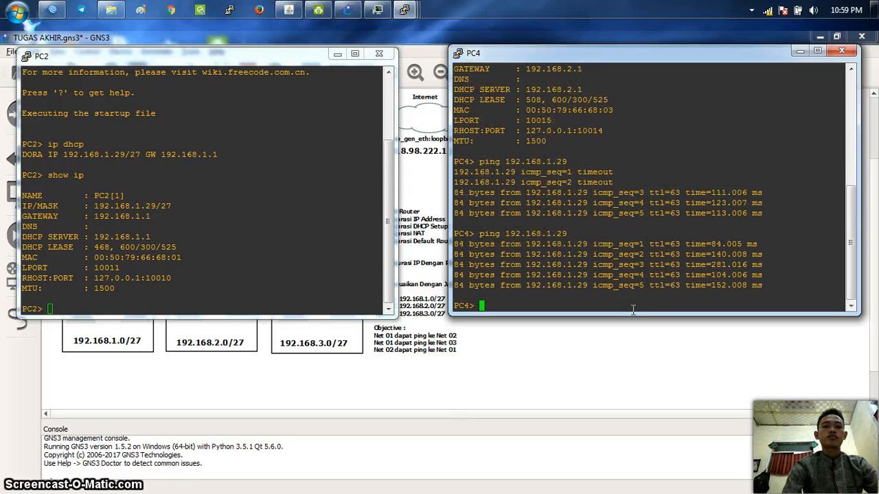
pyautogui.click(337, 54)
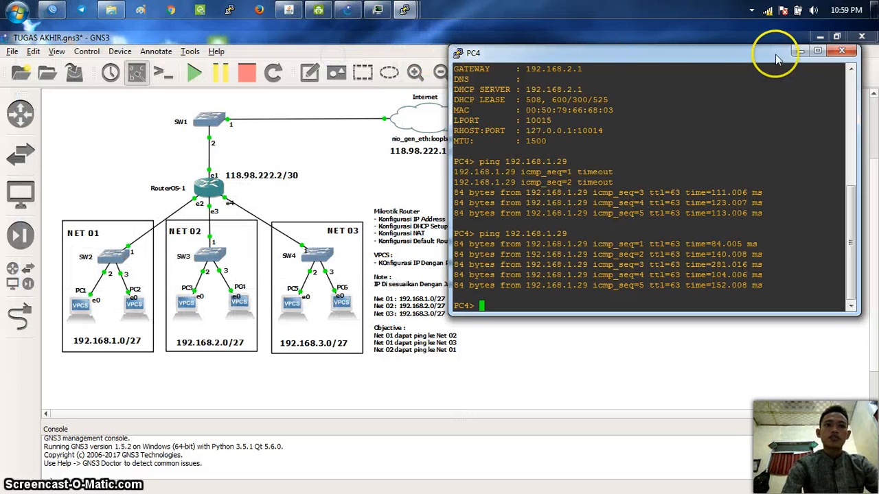
pyautogui.click(800, 52)
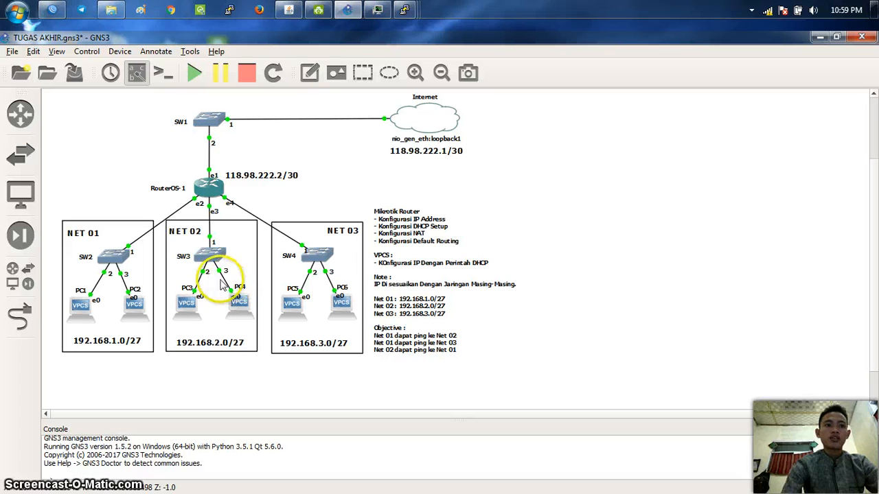
pyautogui.doubleClick(254, 297)
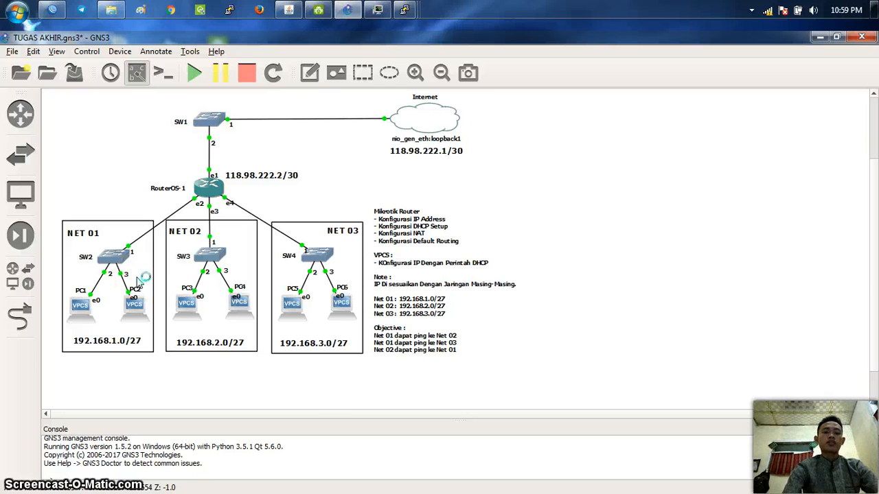
pyautogui.click(358, 352)
pyautogui.click(366, 366)
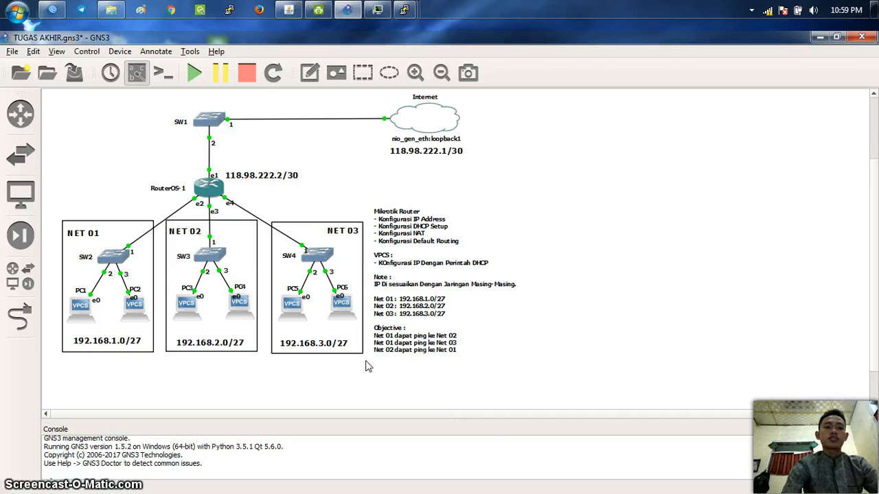
pyautogui.click(371, 369)
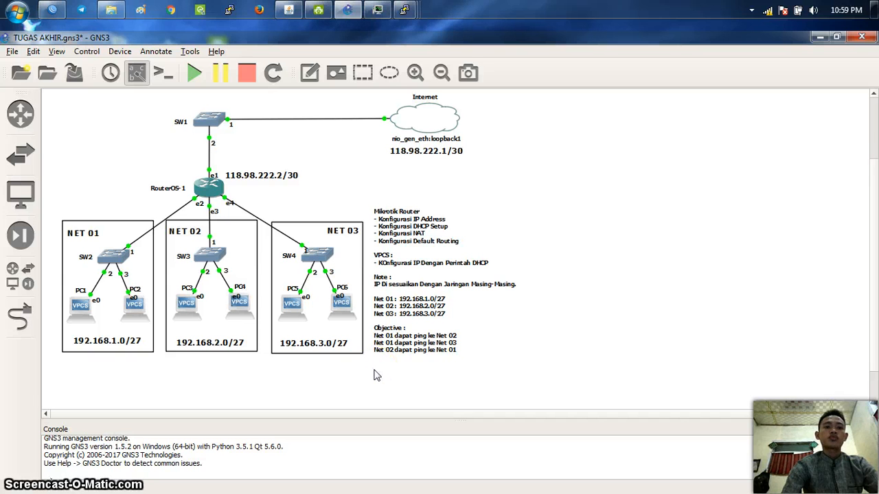